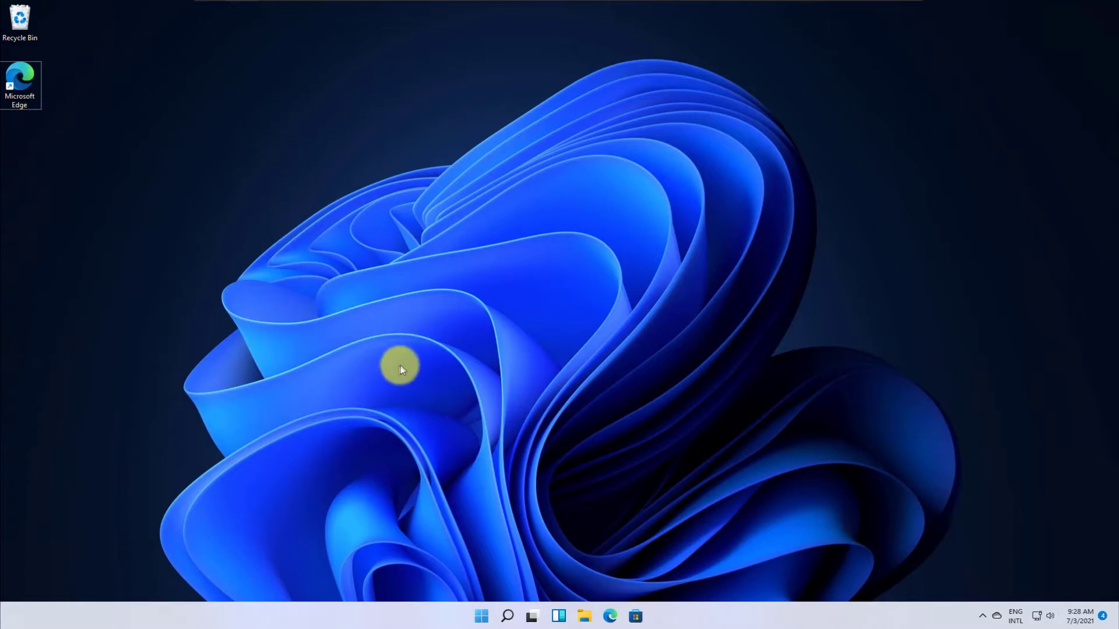
Turn off hiding extensions for known file types in File Explorer's folder options, apply the change and close the window.
click(584, 616)
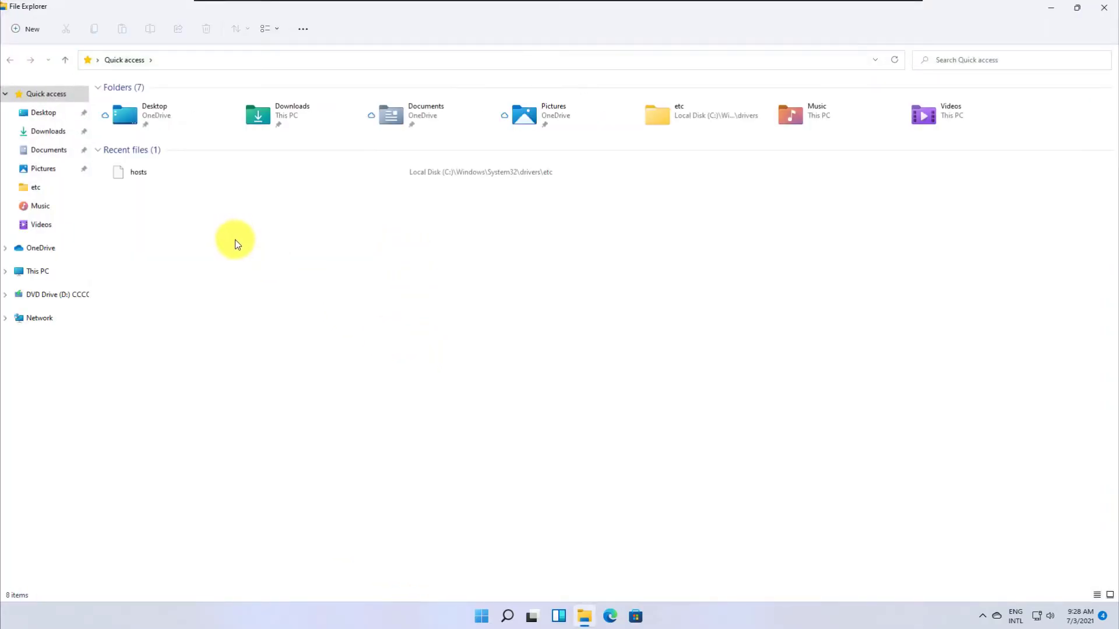
click(302, 32)
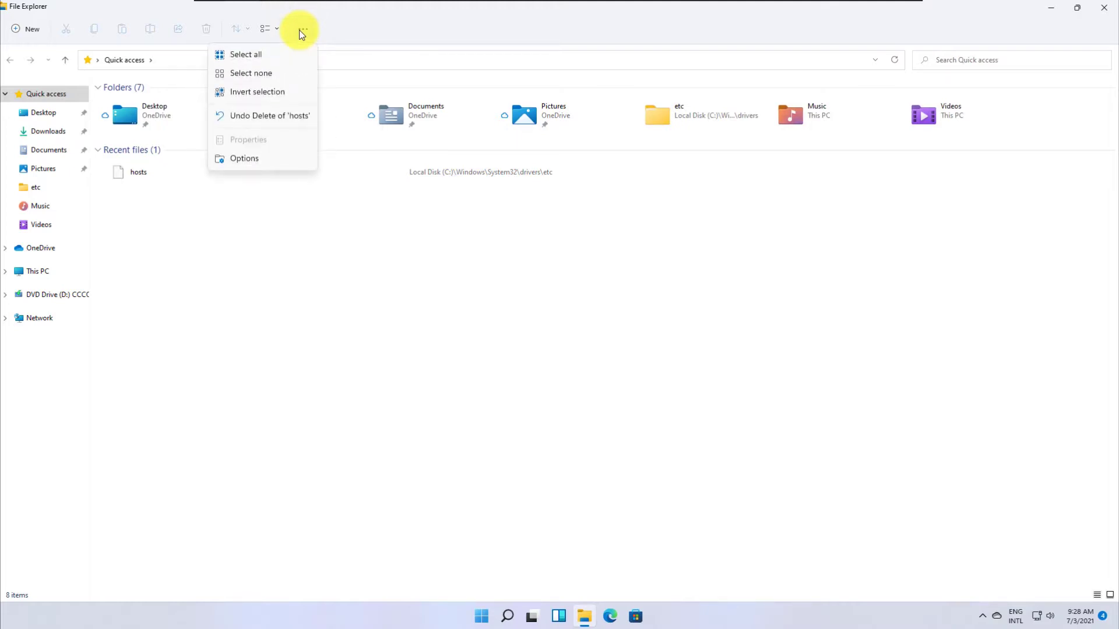
click(250, 158)
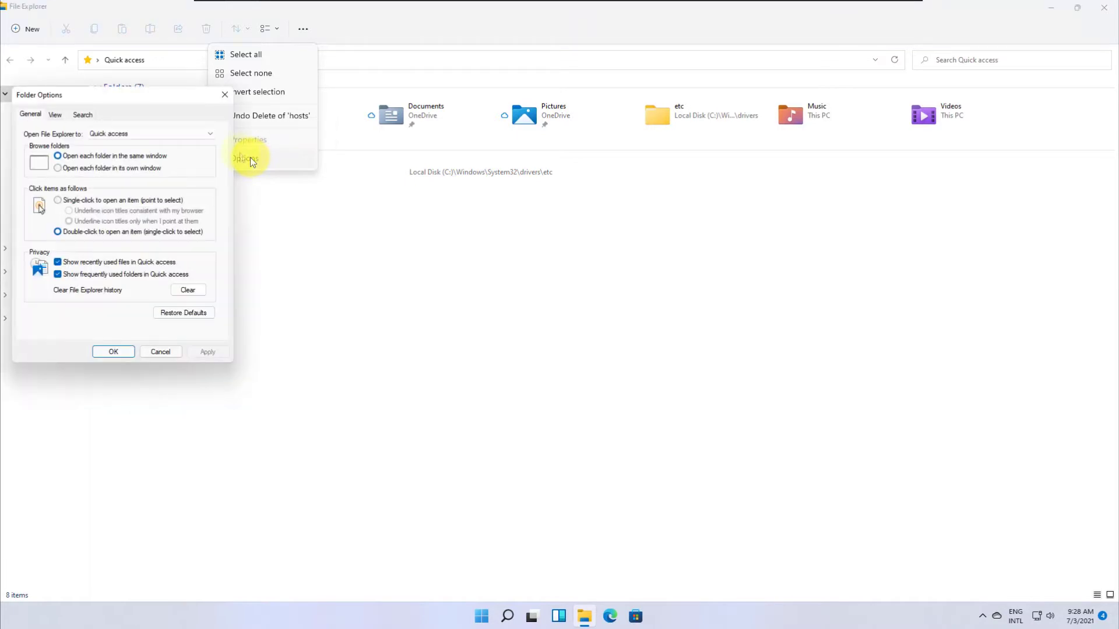
drag(159, 96, 344, 91)
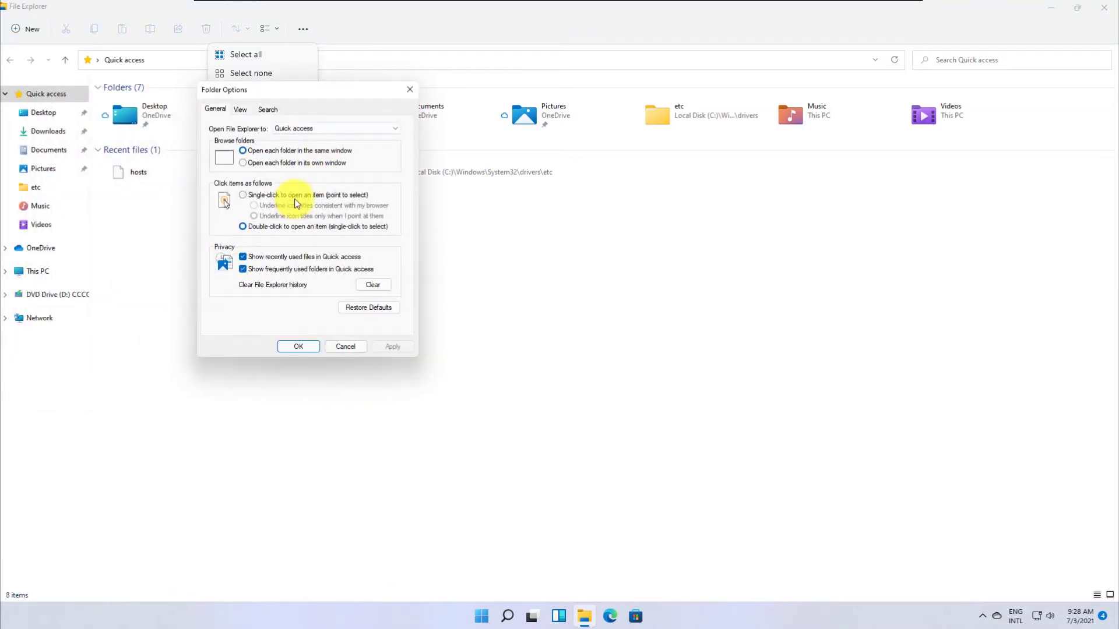
click(239, 110)
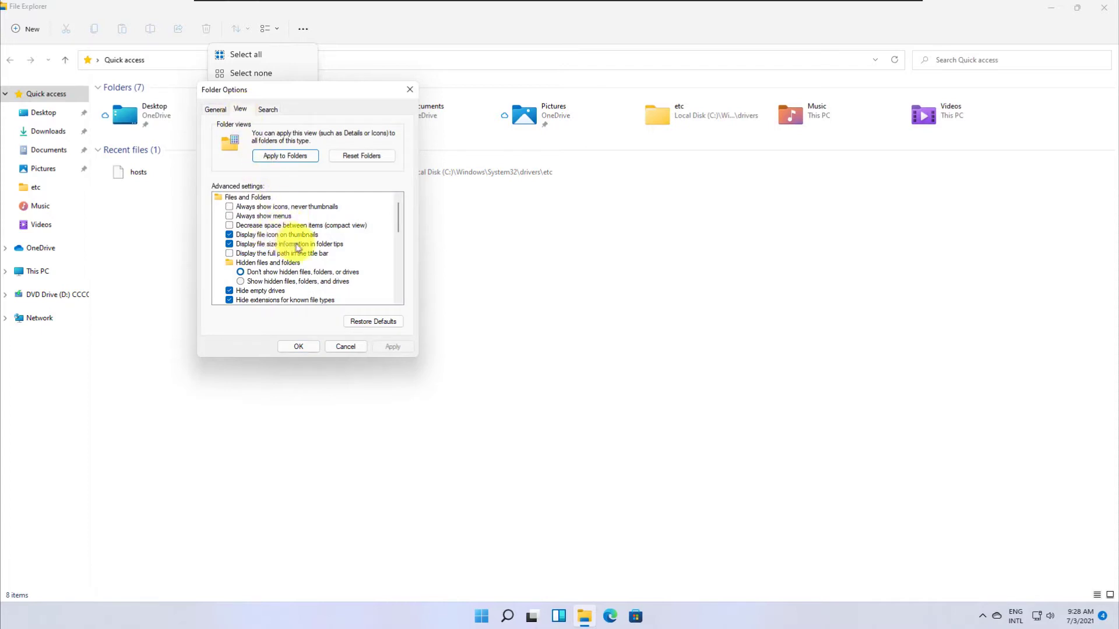
scroll(298, 243, down, 3)
scroll(308, 242, up, 1)
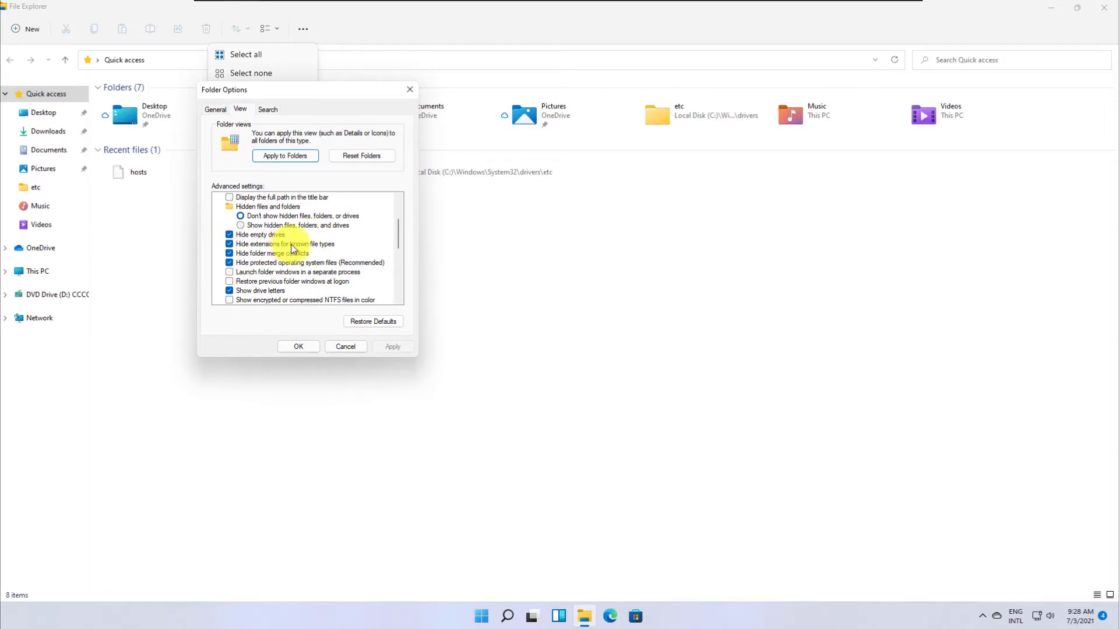
click(229, 245)
click(392, 344)
click(305, 348)
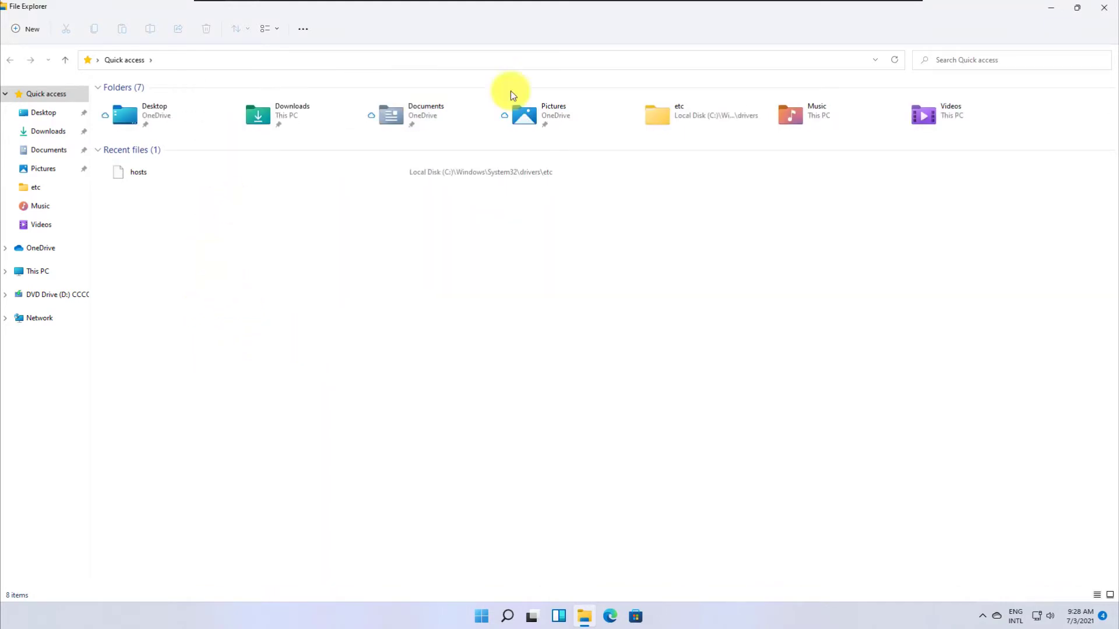
click(1104, 7)
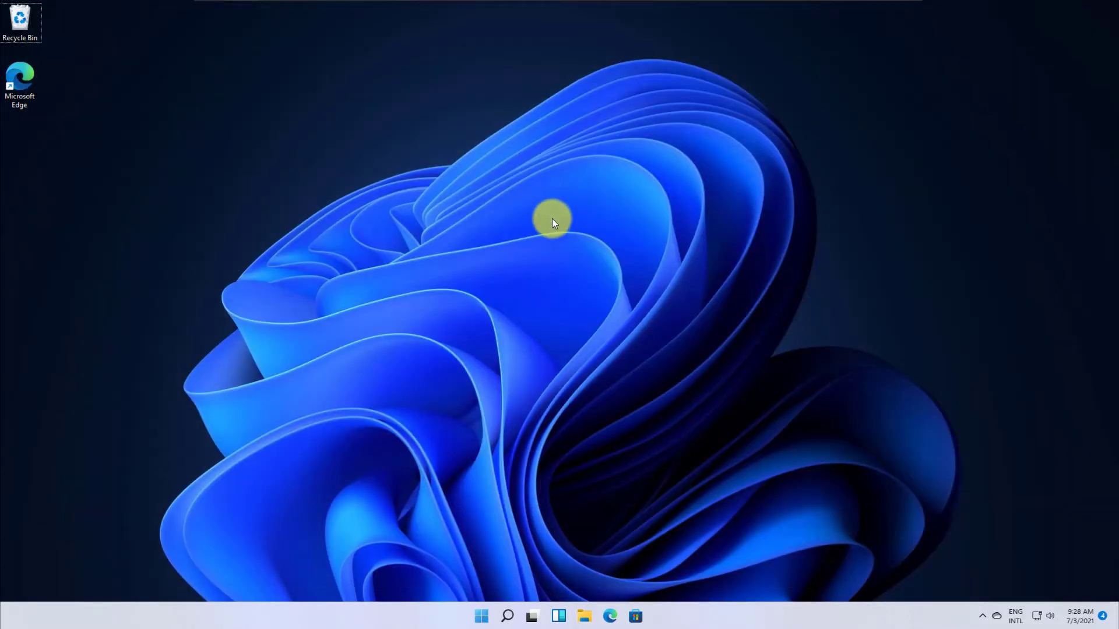
Reopen File Explorer and go to the Windows folder on Local Disk (C:).
click(585, 614)
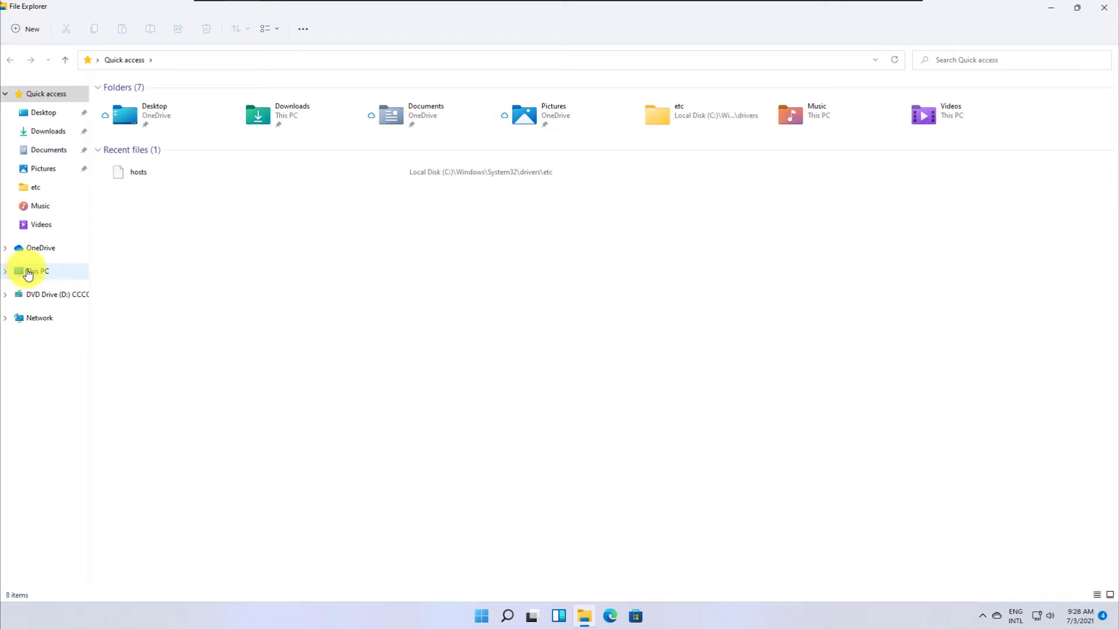
click(25, 273)
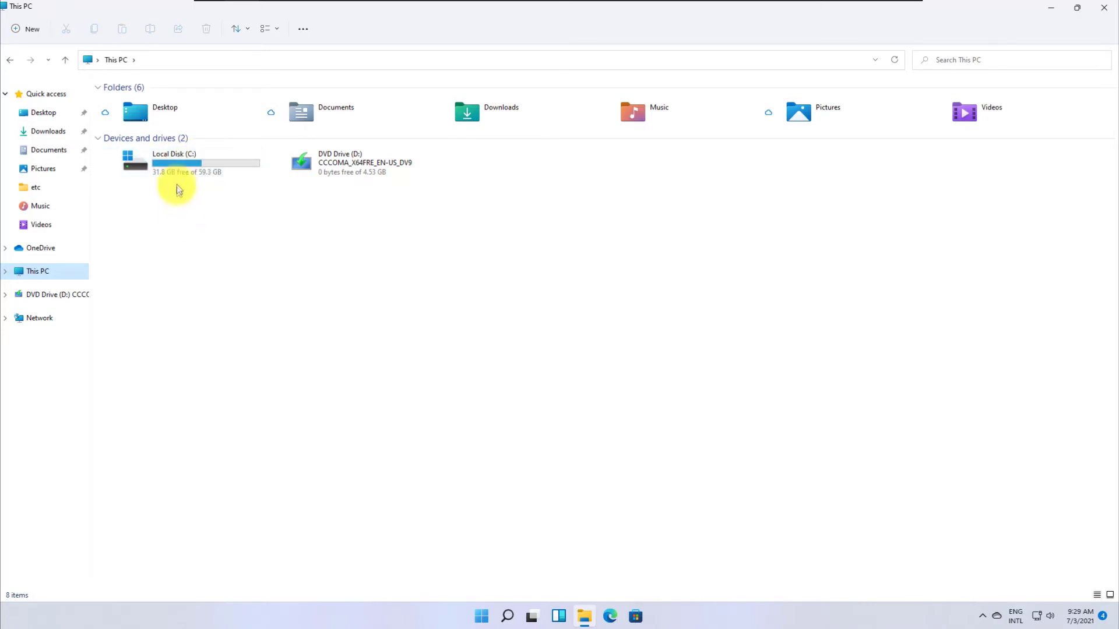
double_click(178, 164)
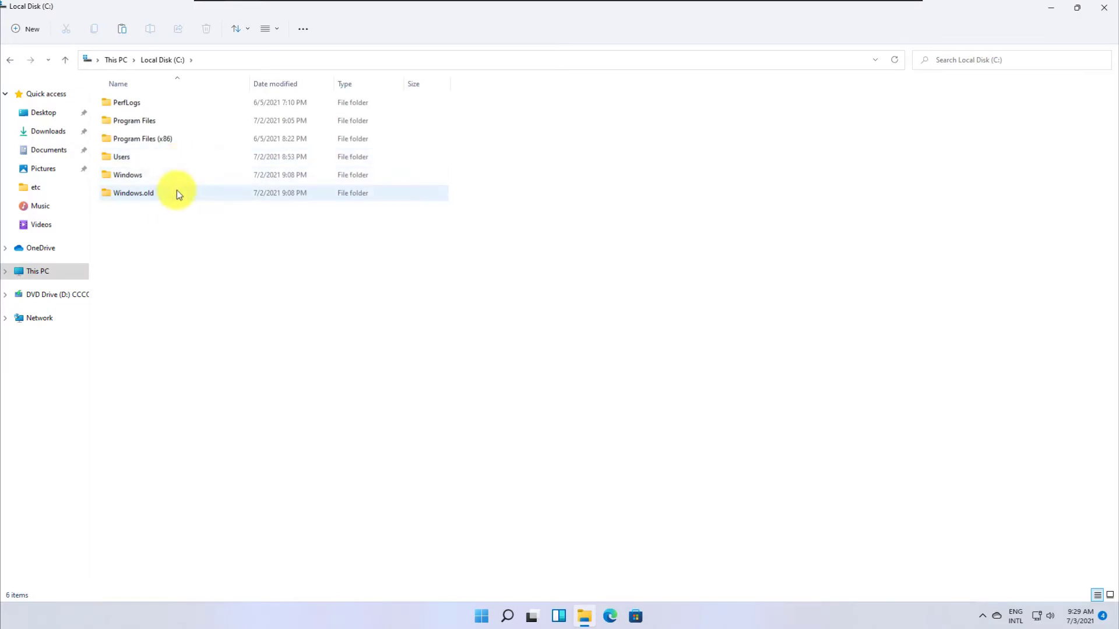
double_click(138, 177)
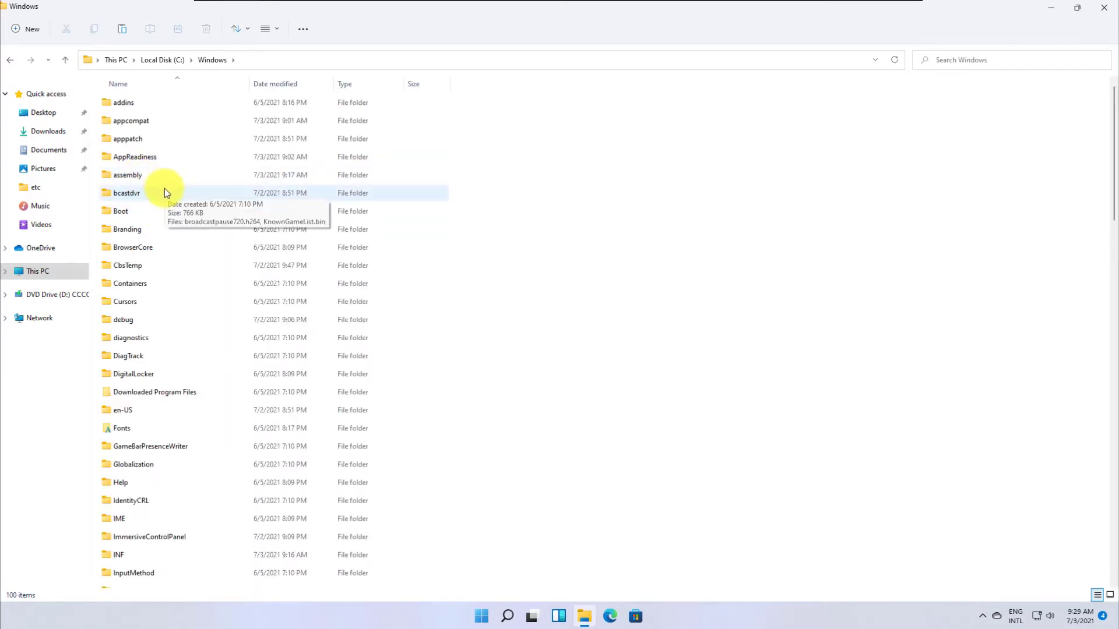
Locate the System32 folder inside the Windows folder and open it.
click(165, 191)
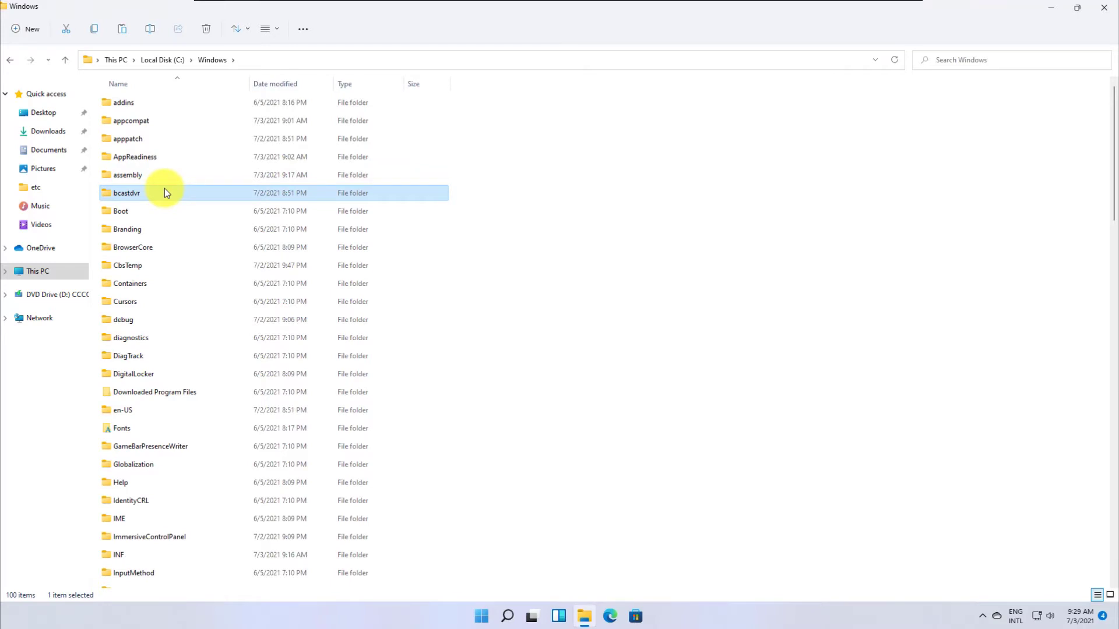
key(s)
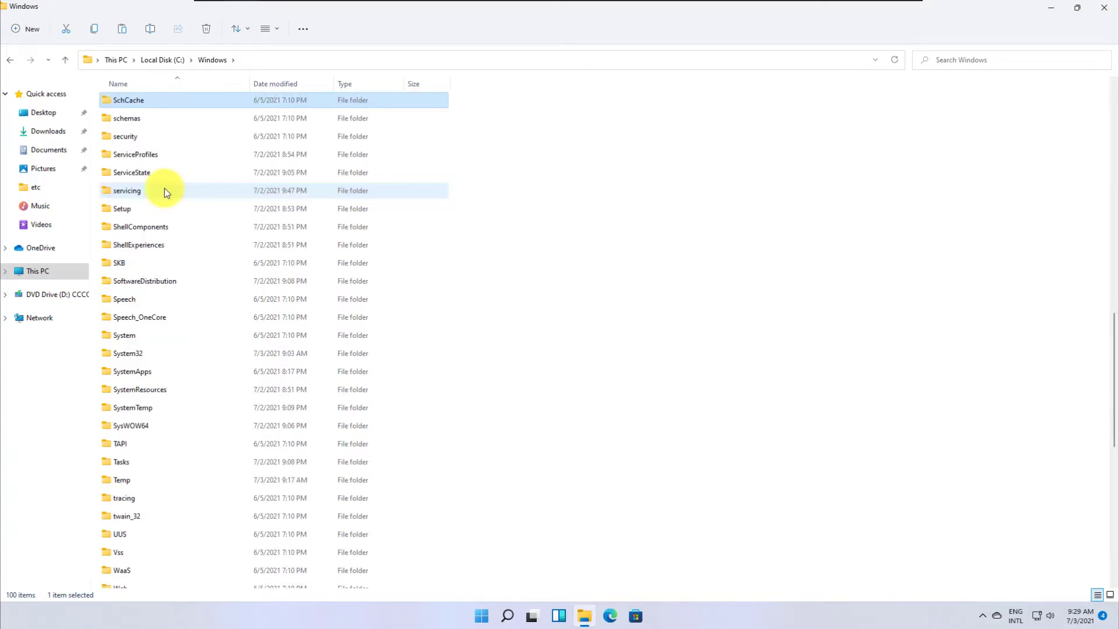
key(s)
key(s)
key(s)
key(s)
key(s)
key(s)
key(s)
key(s)
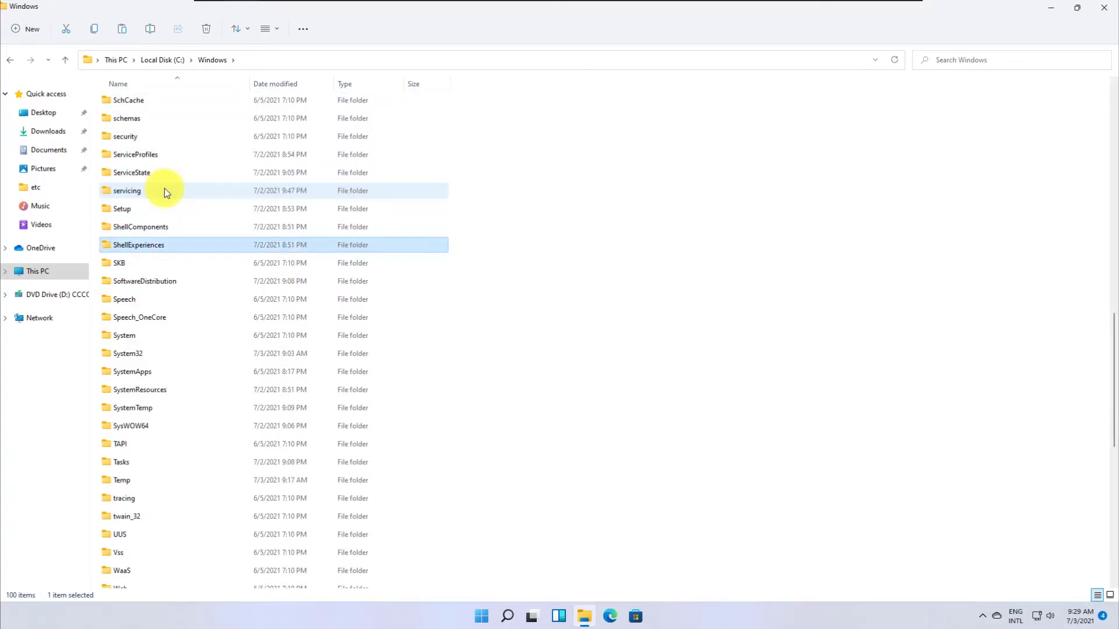
key(s)
scroll(164, 188, down, 3)
scroll(164, 187, up, 2)
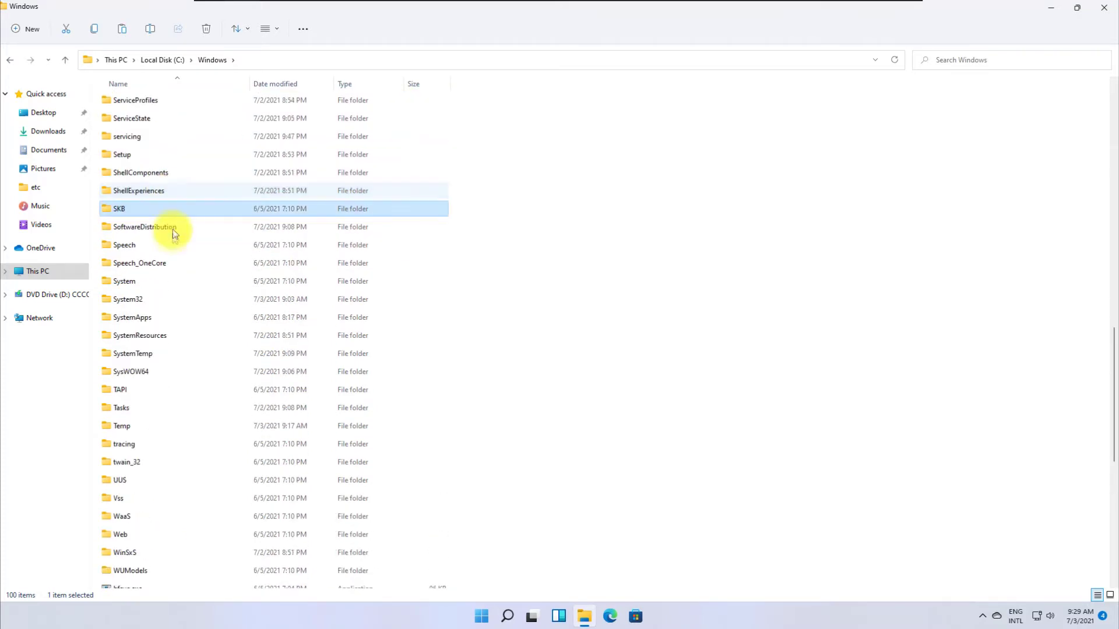
click(149, 300)
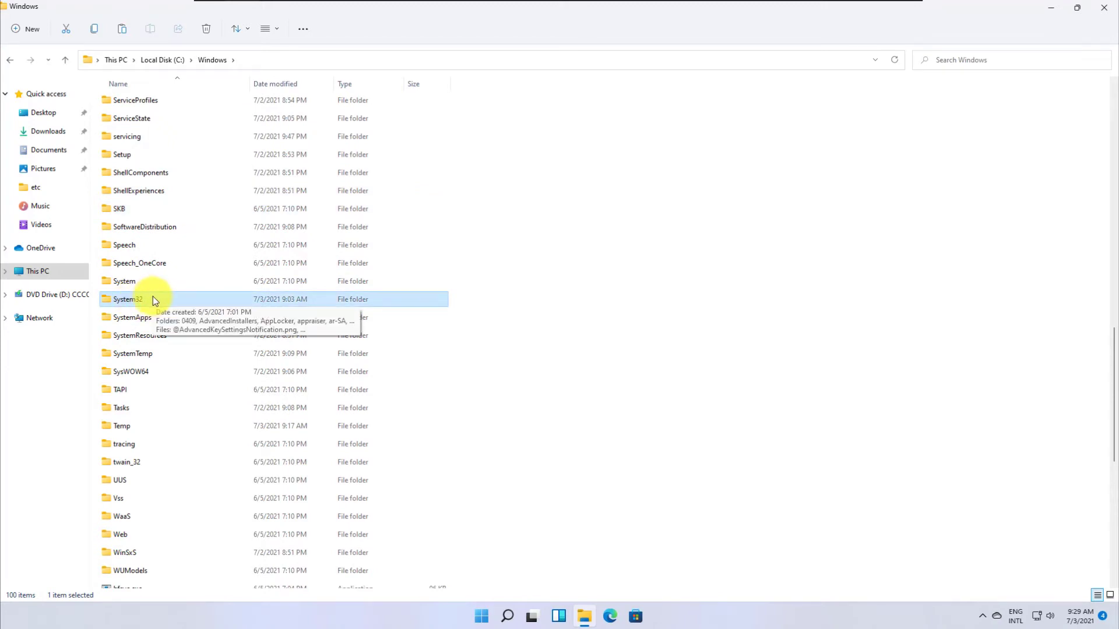
double_click(152, 297)
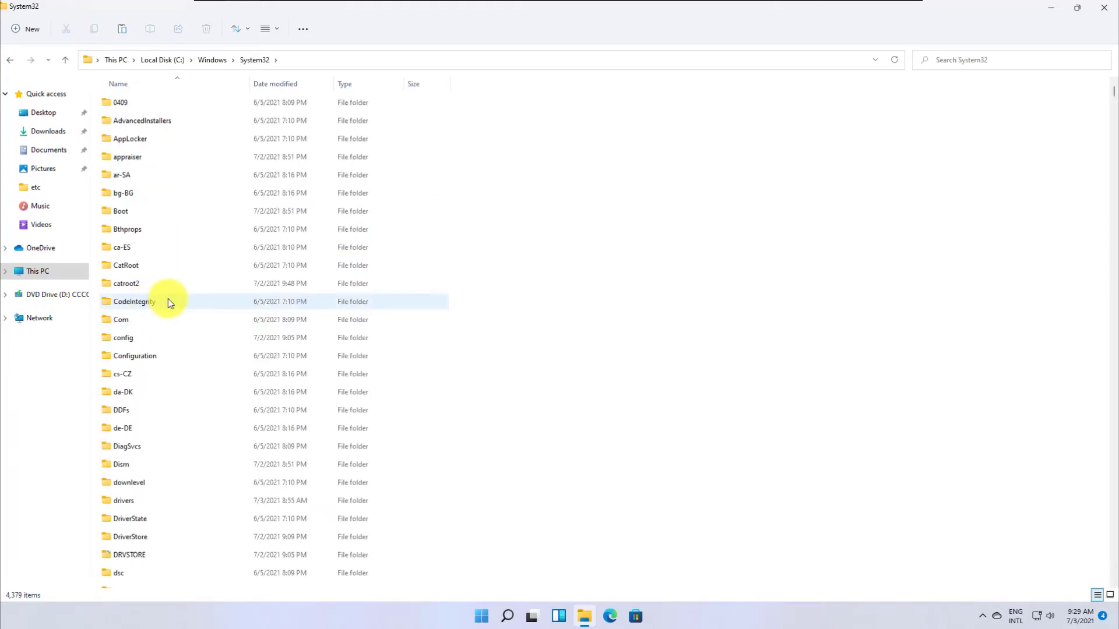
Find the drivers folder within System32 and open its etc subfolder.
click(151, 230)
key(d)
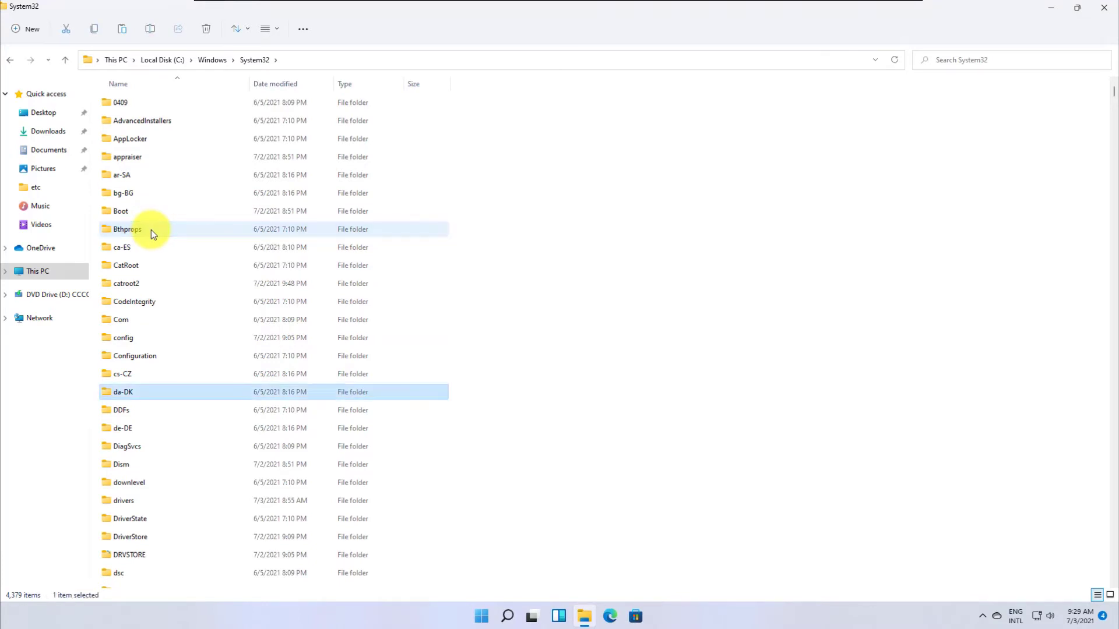
key(d)
key(d)
key(d)
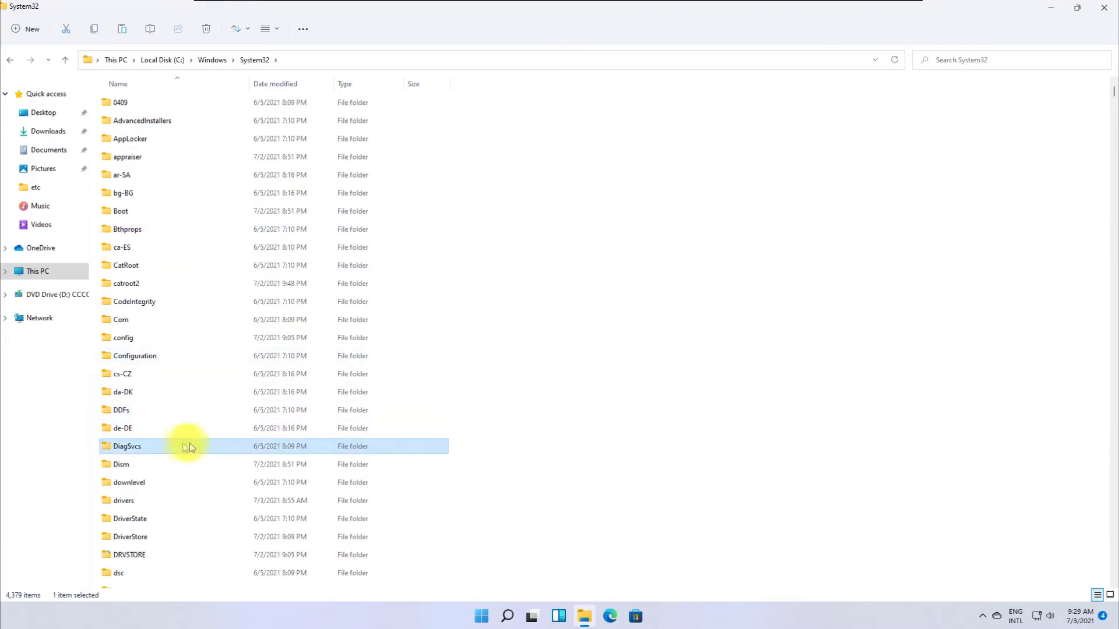
key(d)
click(174, 501)
scroll(172, 500, down, 6)
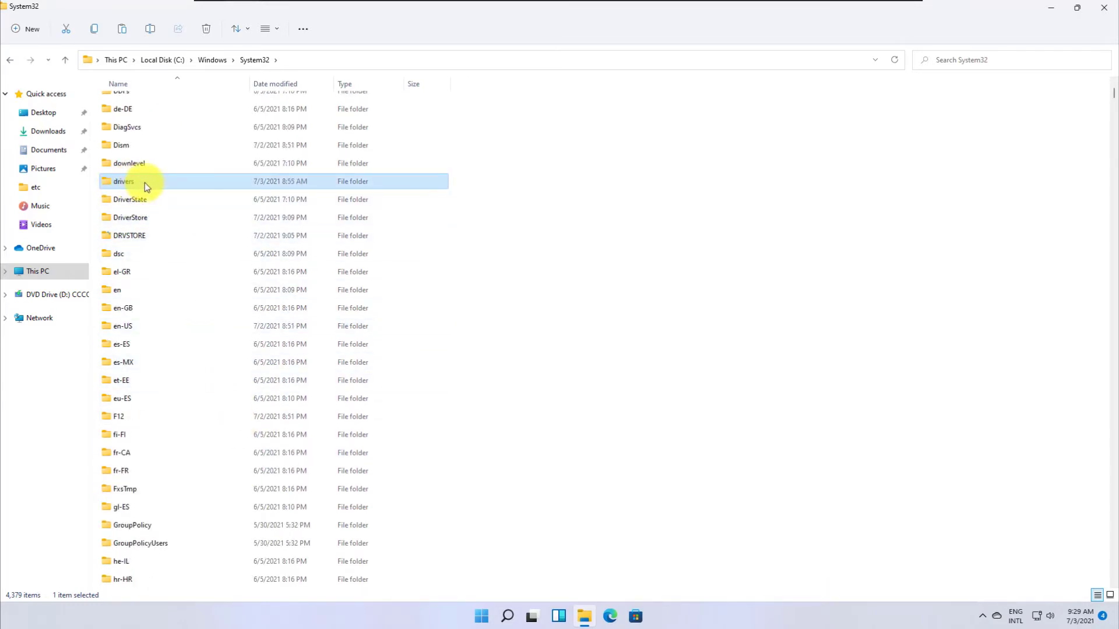
double_click(145, 183)
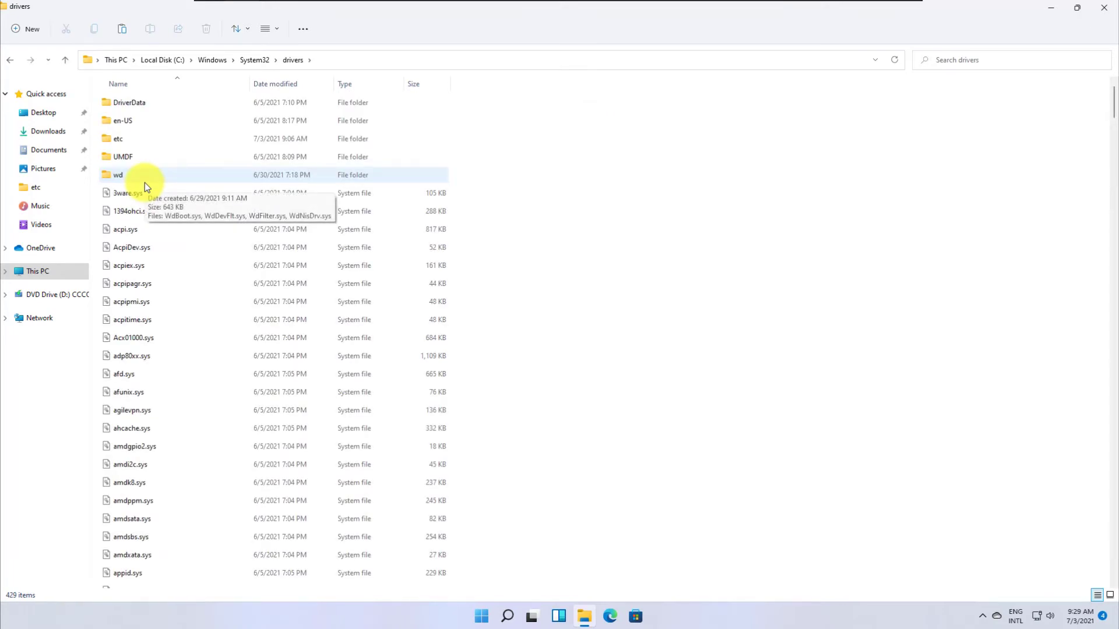
click(147, 138)
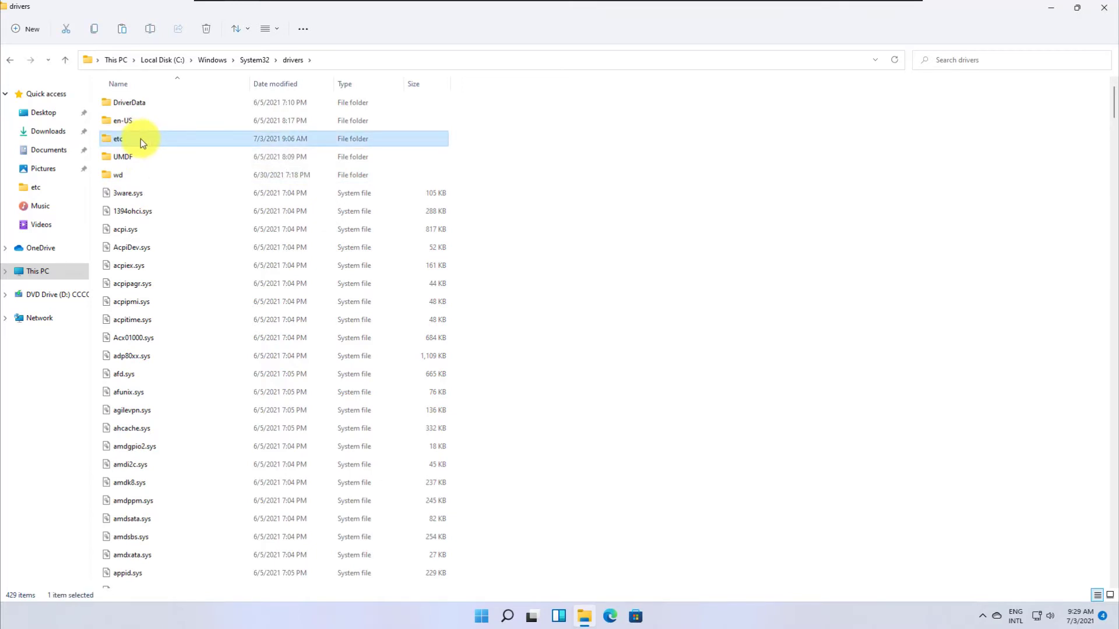
double_click(141, 139)
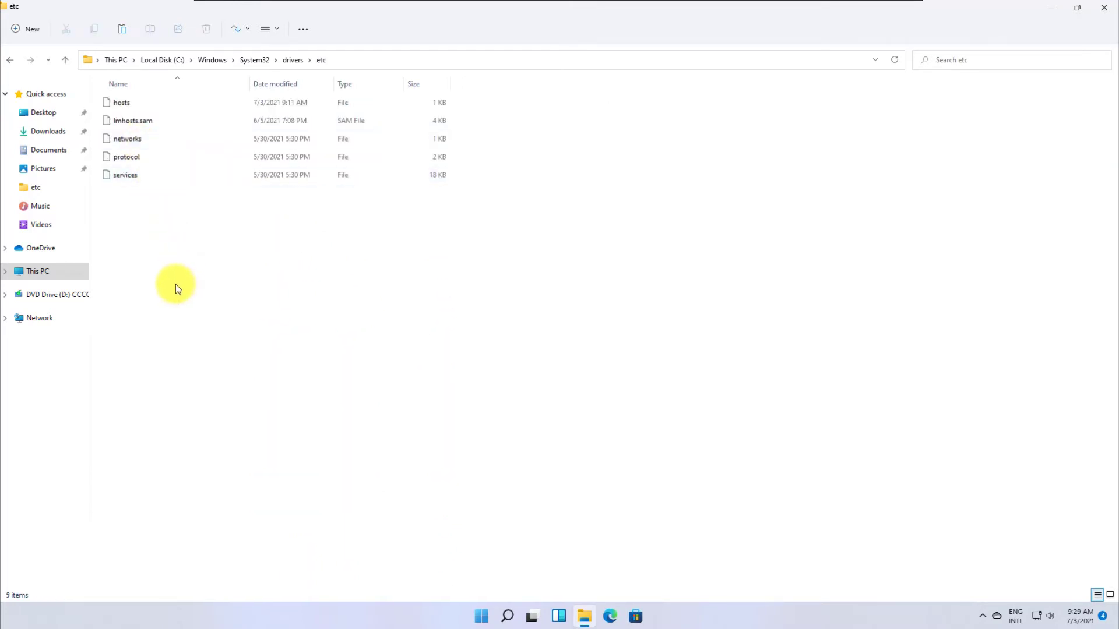
Open the hosts file with Notepad and reposition its window over the folder listing.
click(138, 102)
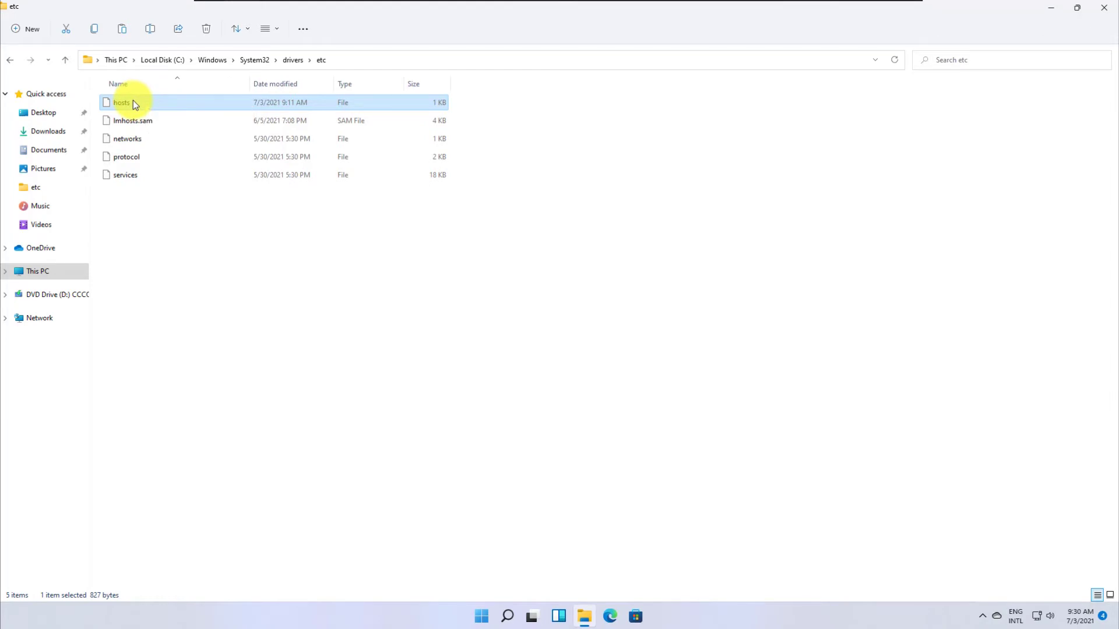
right_click(133, 102)
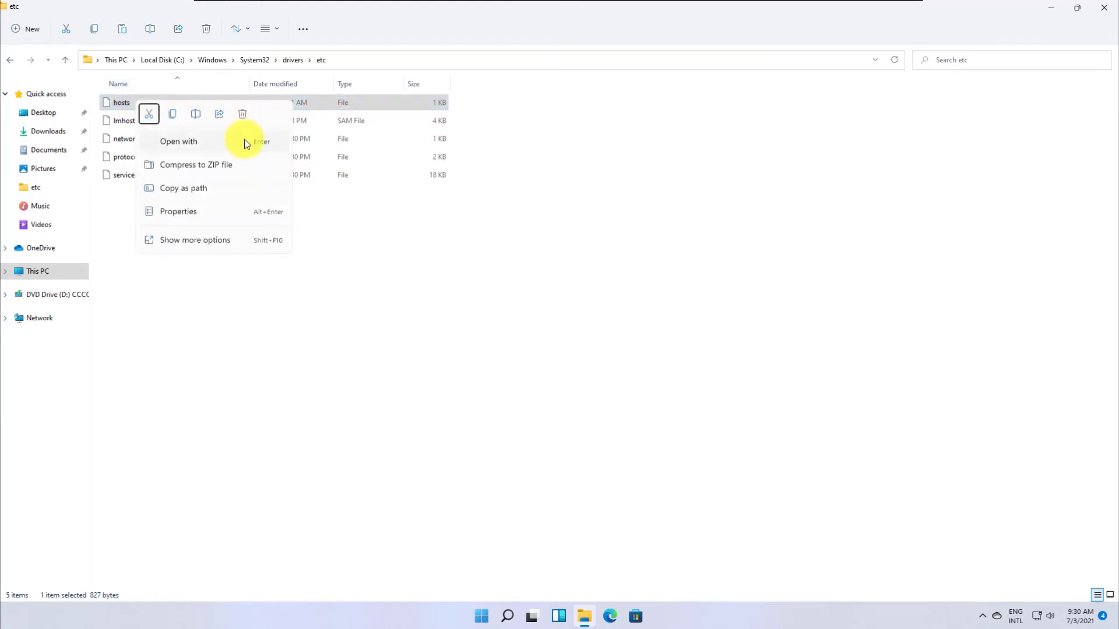
click(187, 142)
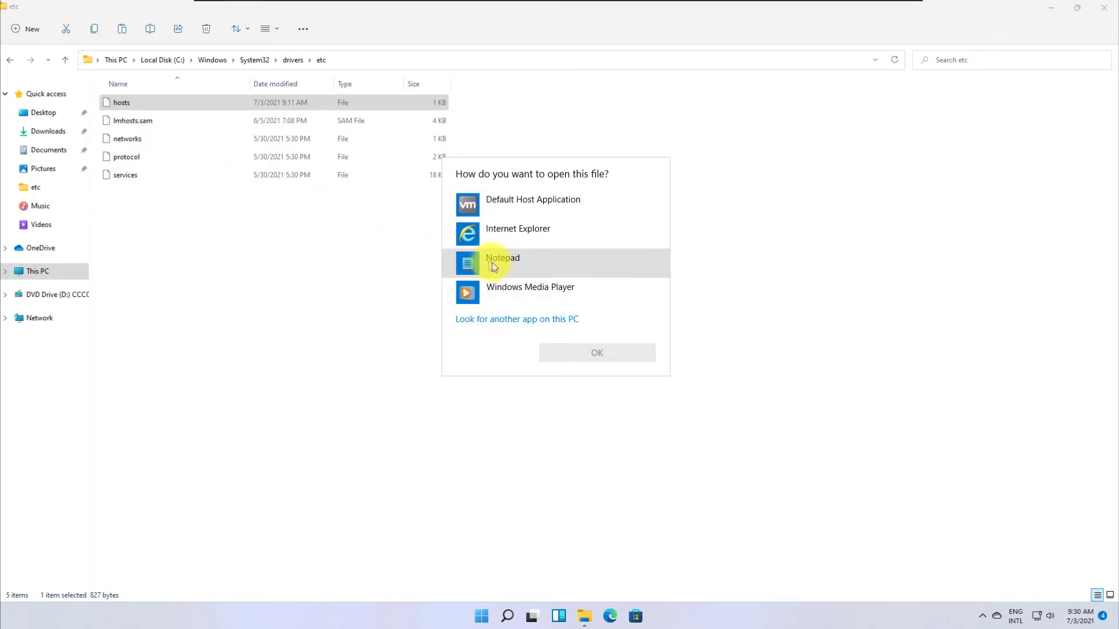
click(497, 261)
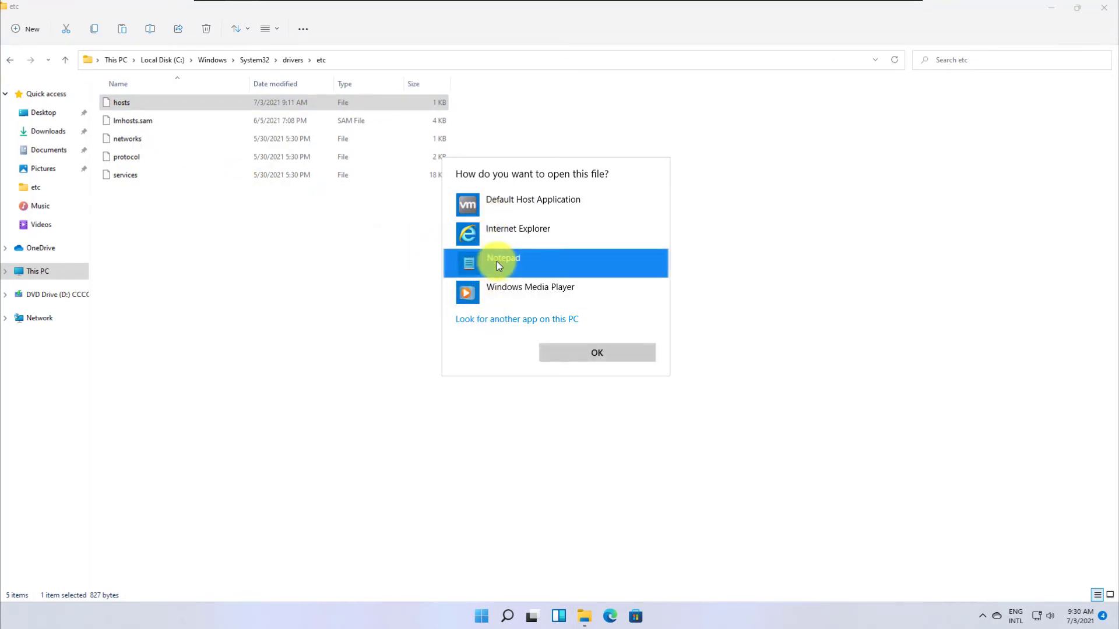
click(582, 354)
drag(473, 172, 415, 86)
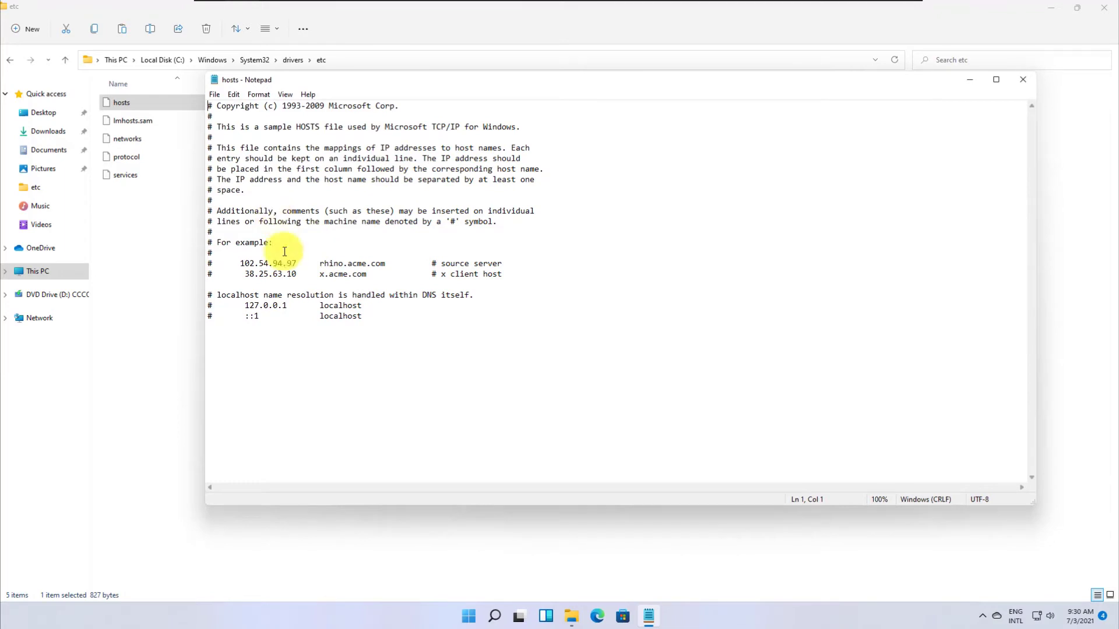
click(510, 274)
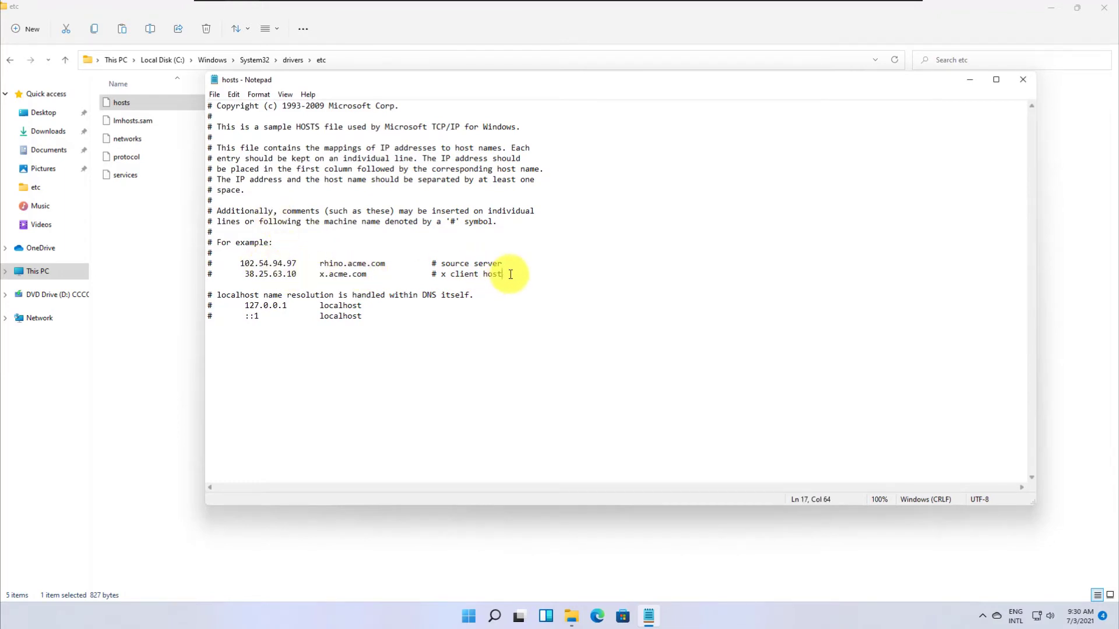
key(Return)
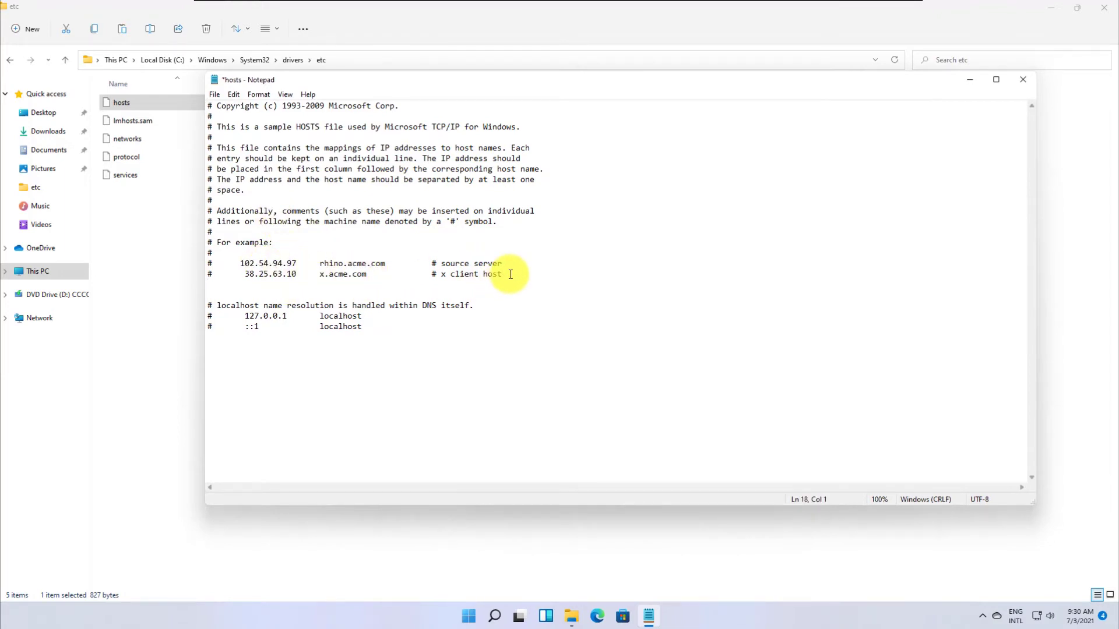
key(Tab)
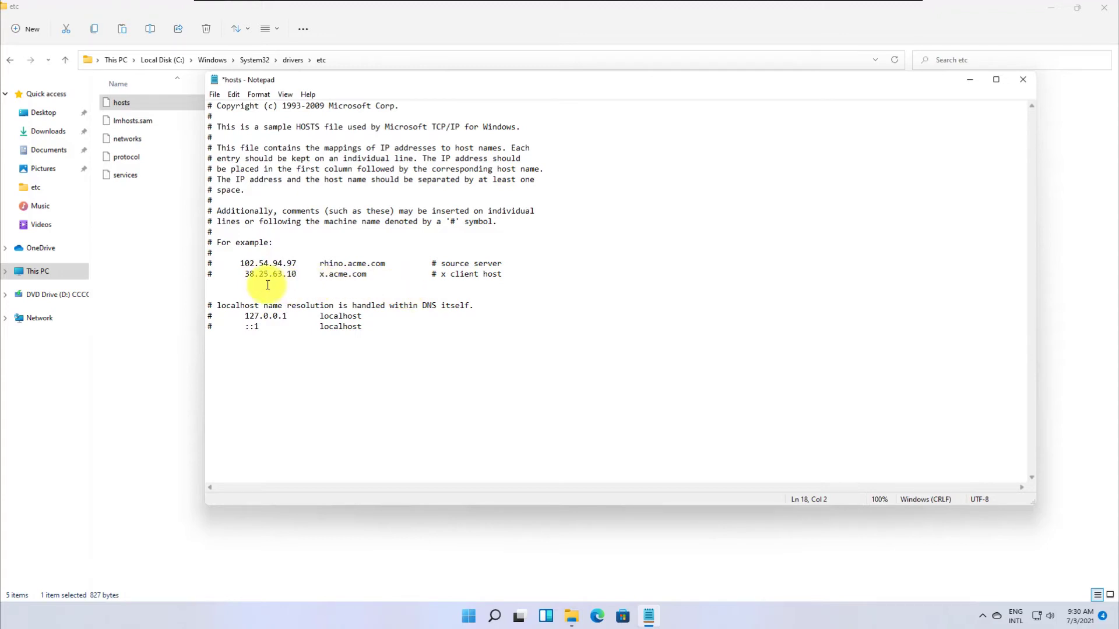
text(127.0.0.1	)
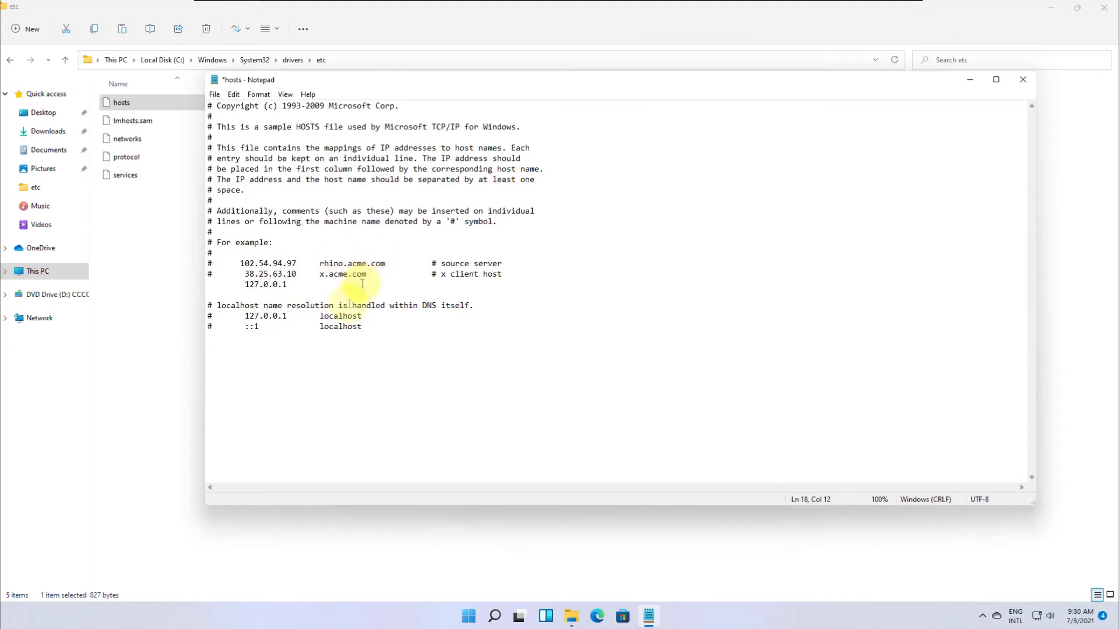
text(wwww)
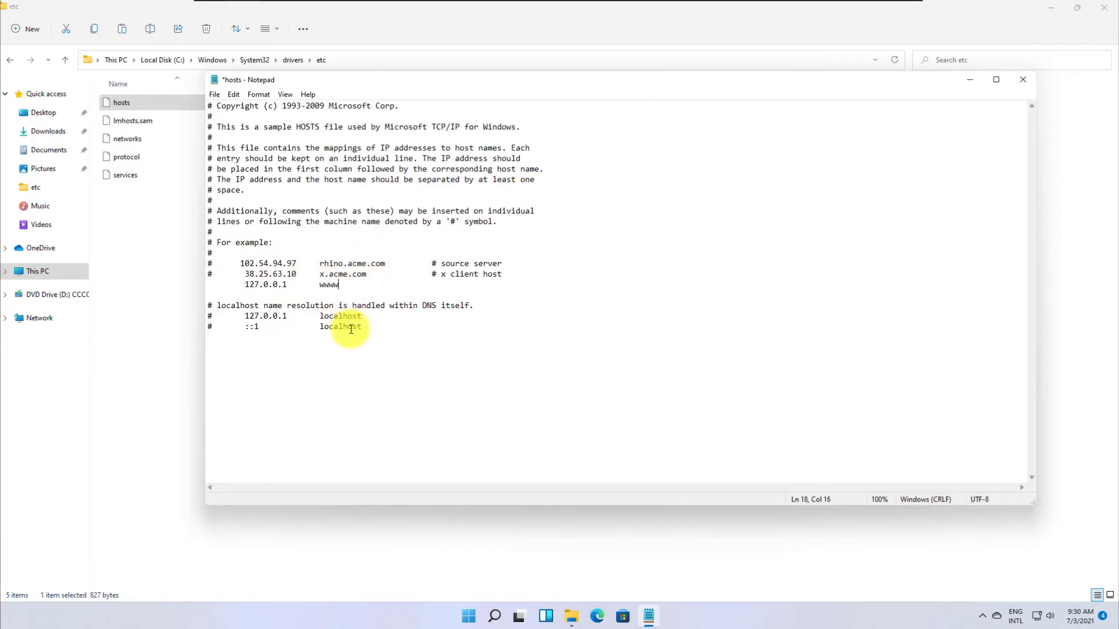
key(BackSpace)
text(.facebook.com)
key(Return)
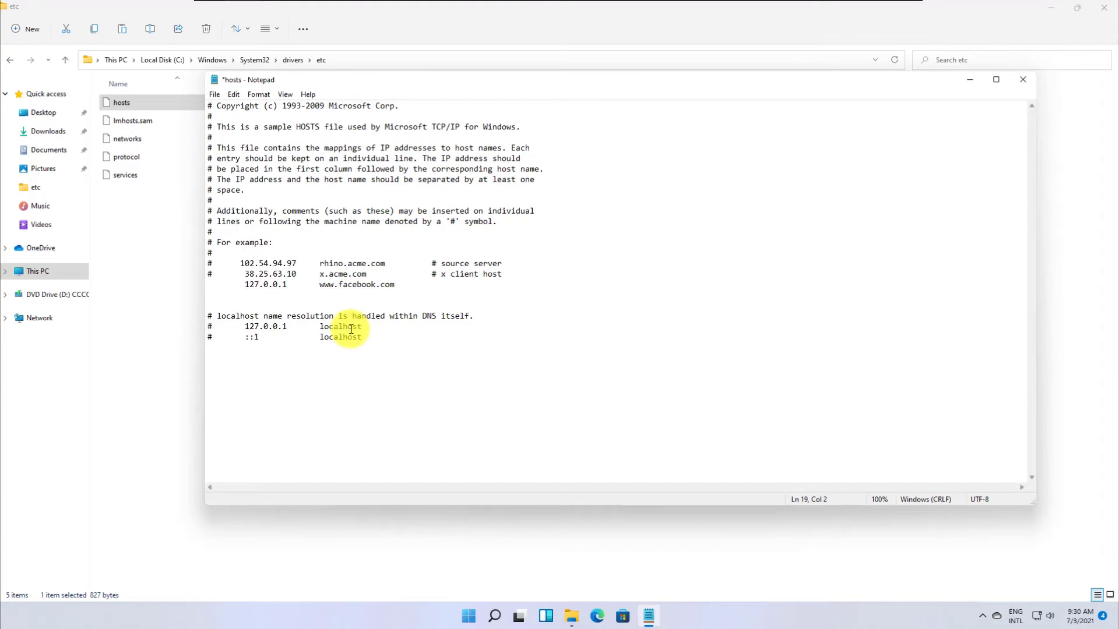
text(127.0.0.1)
key(Tab)
text(.co)
key(Return)
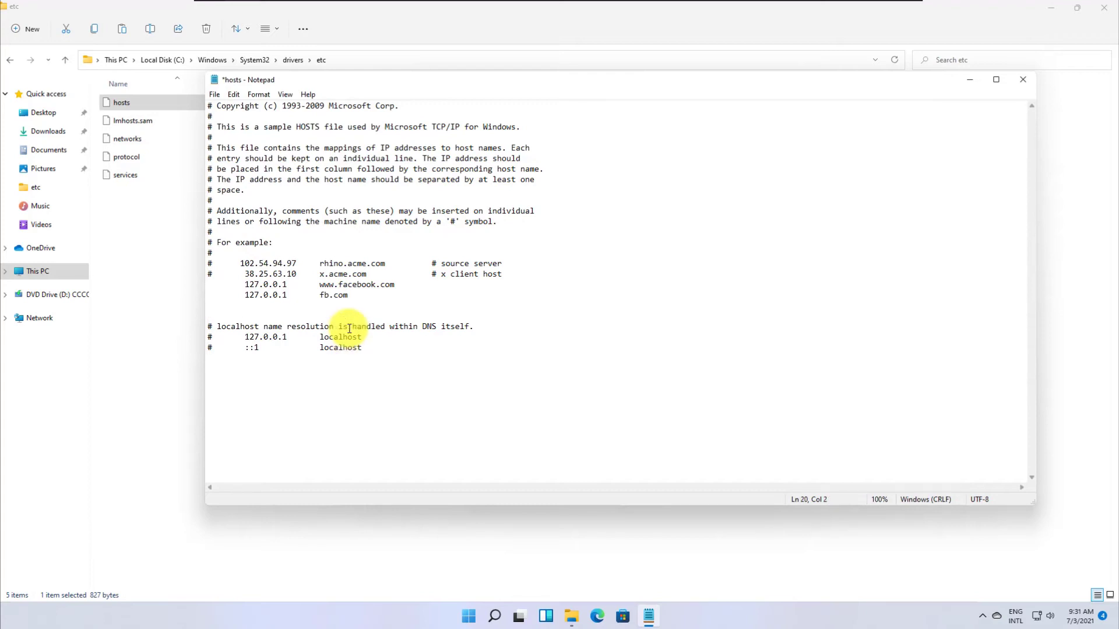
text(127.0.0.1	m.facebook.com)
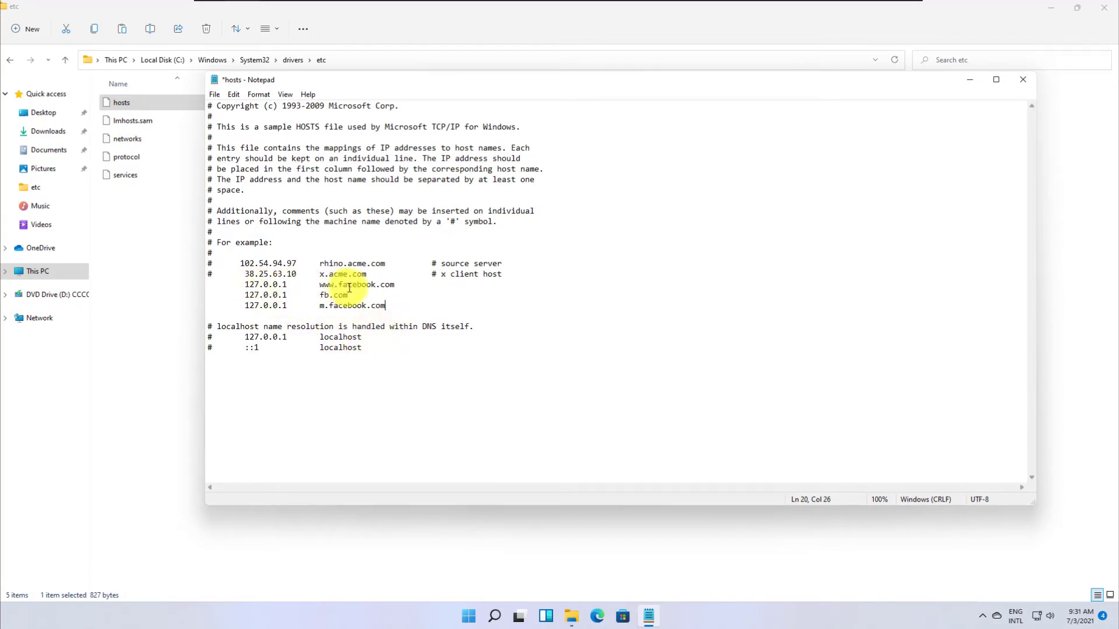
drag(385, 309, 325, 287)
click(359, 315)
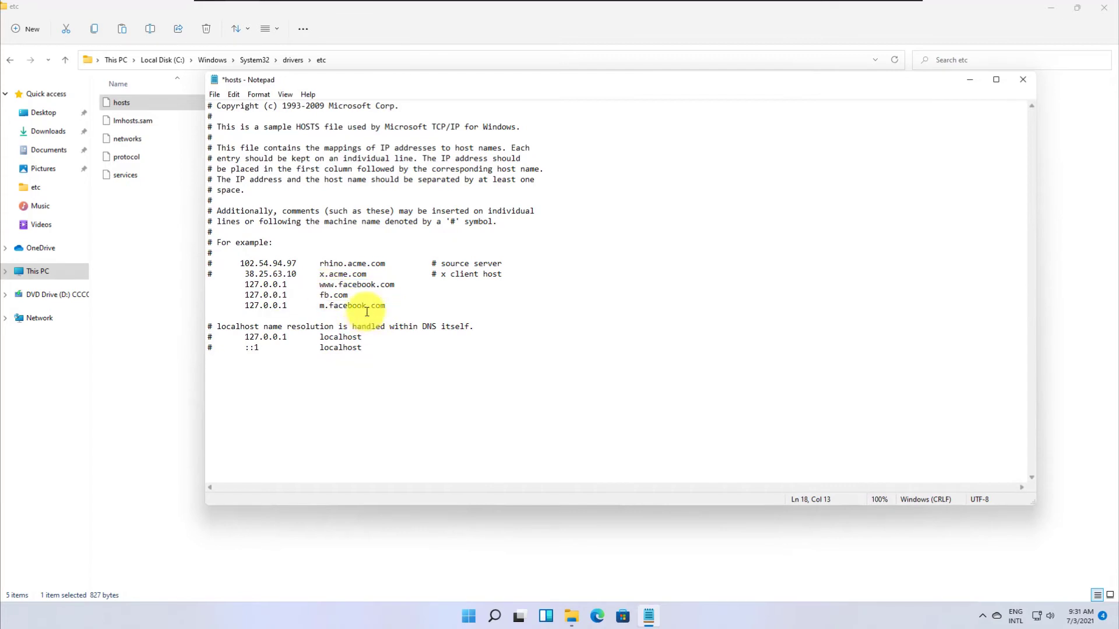
Save the edited file to the Desktop as a text document named hosts and close Notepad.
click(211, 96)
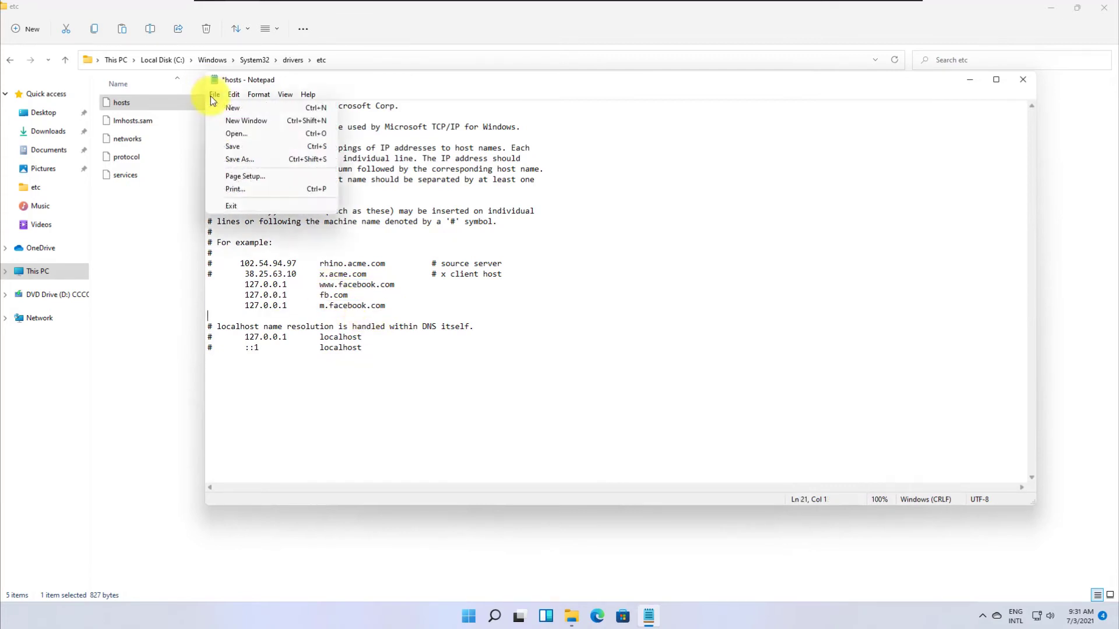
click(242, 148)
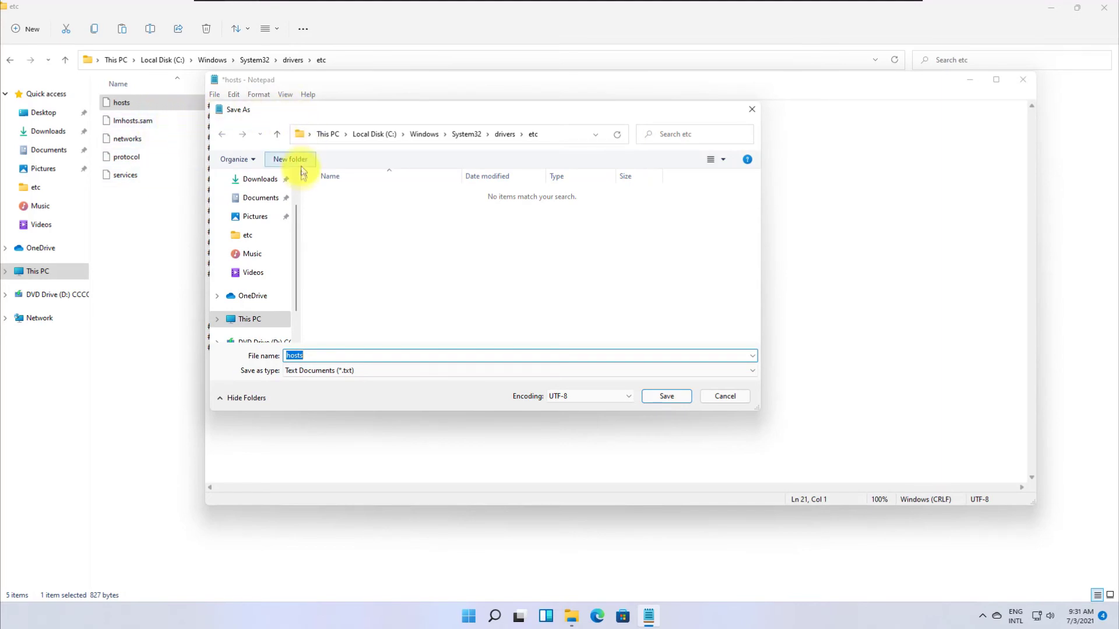
drag(393, 110, 400, 91)
scroll(267, 169, up, 2)
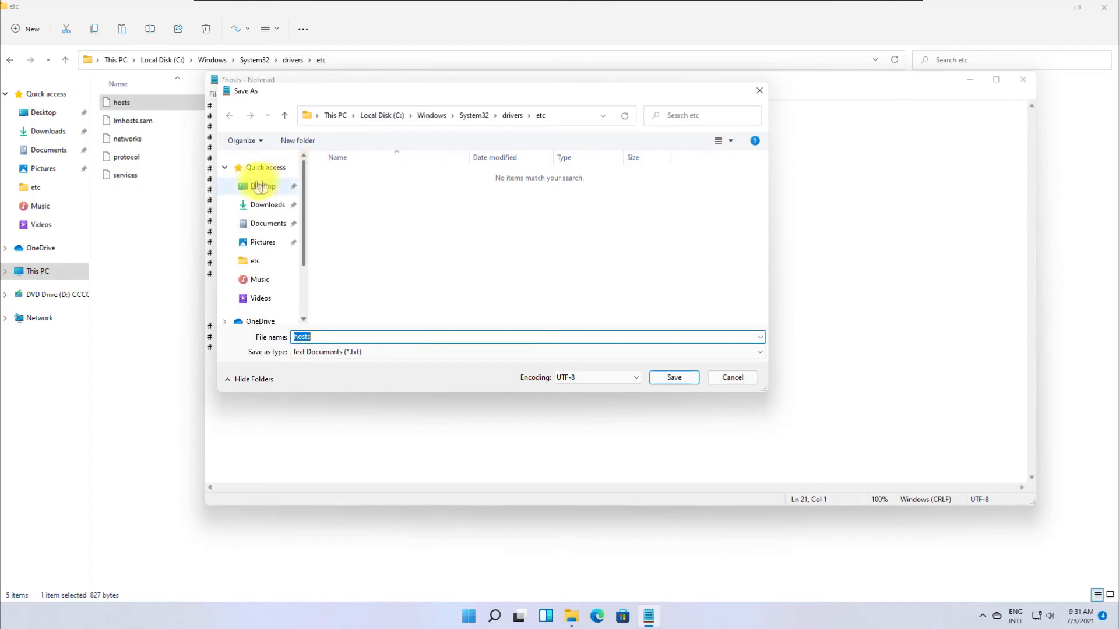
click(261, 187)
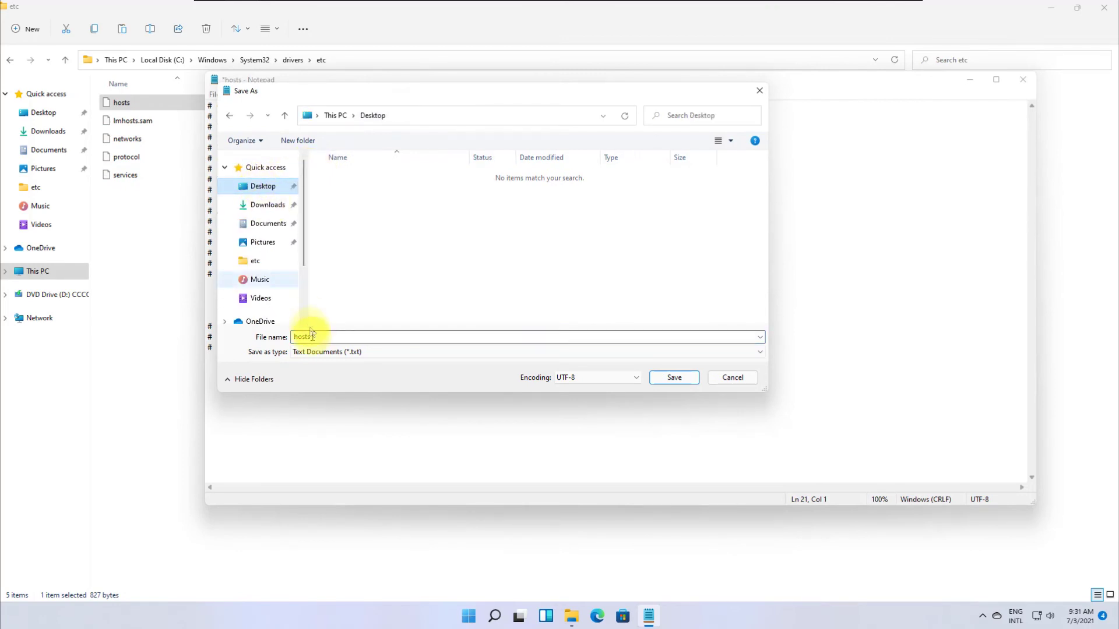
double_click(291, 337)
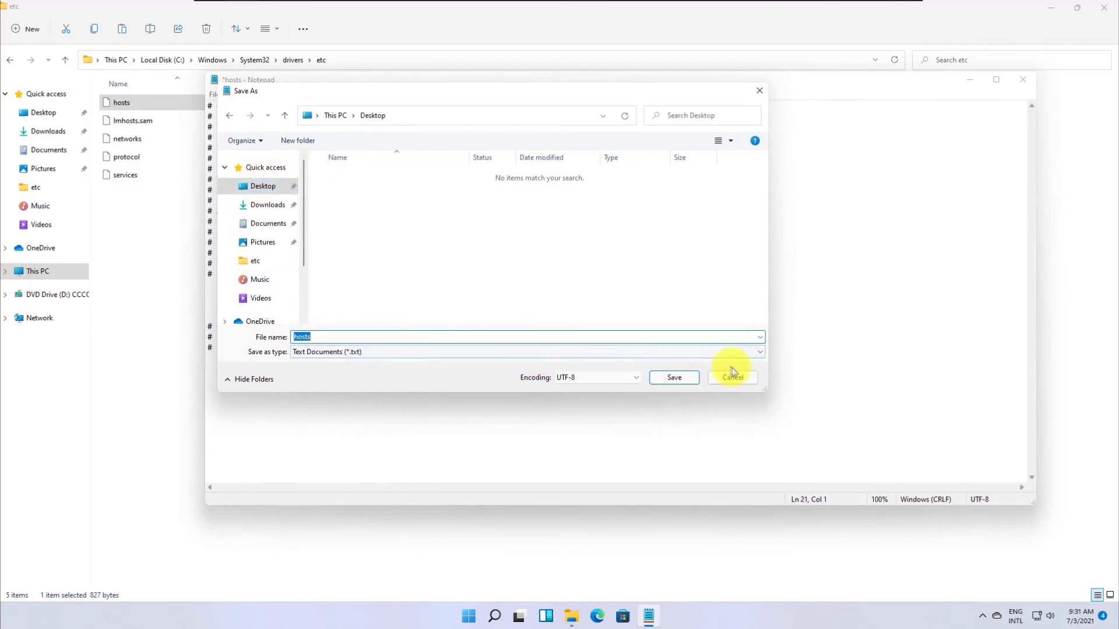
click(673, 380)
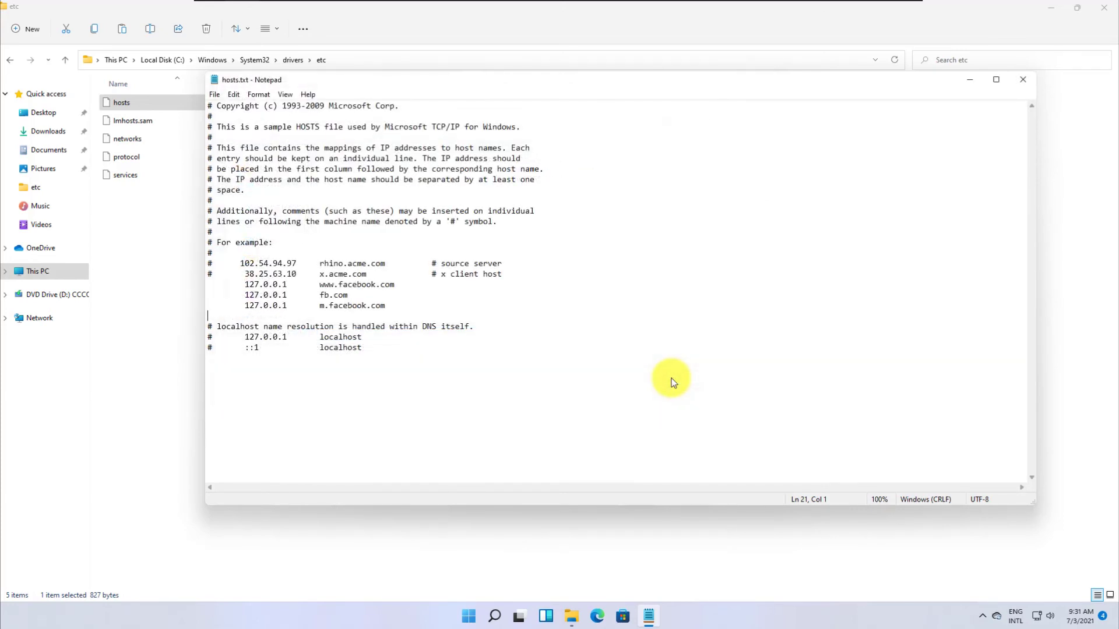
click(1024, 84)
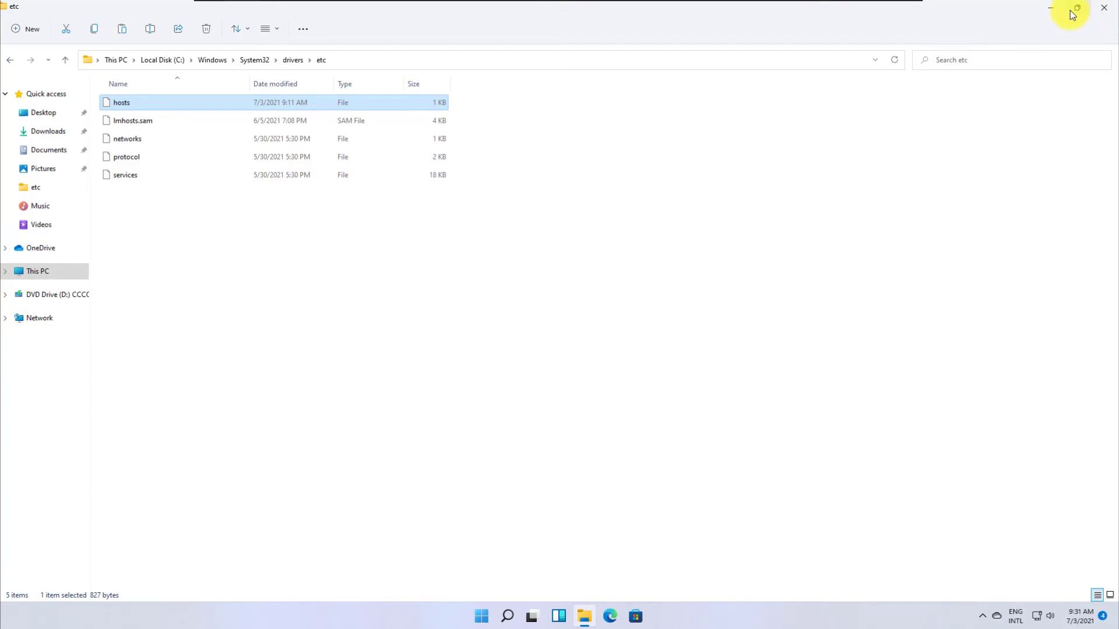
Minimize the etc folder window and rename hosts.txt on the desktop to hosts, accepting the removal of its extension.
click(1050, 10)
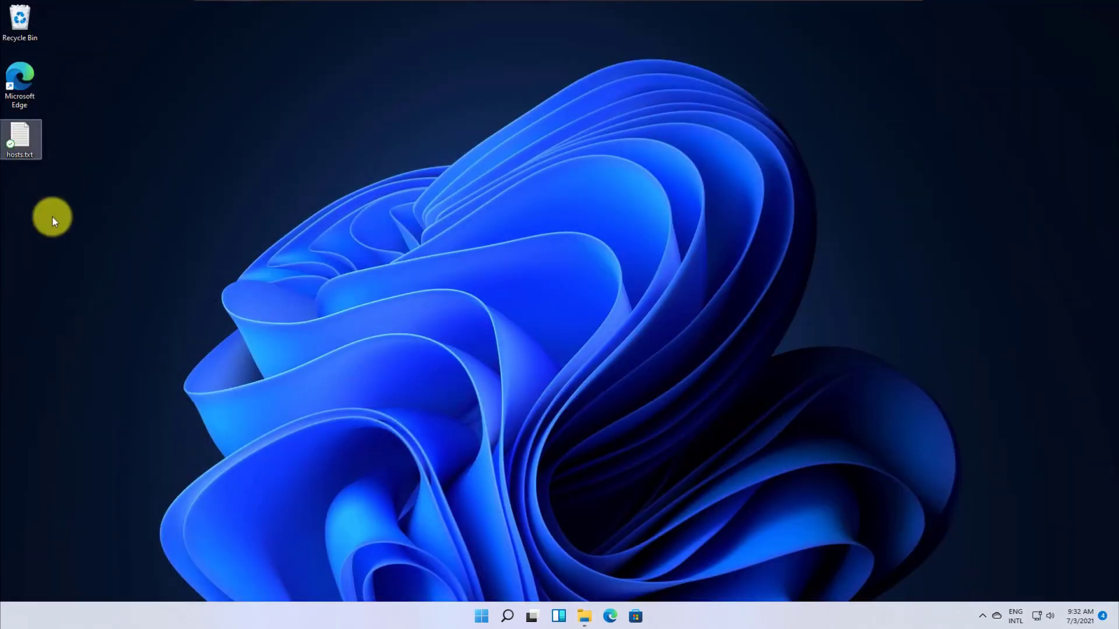
click(20, 135)
right_click(20, 136)
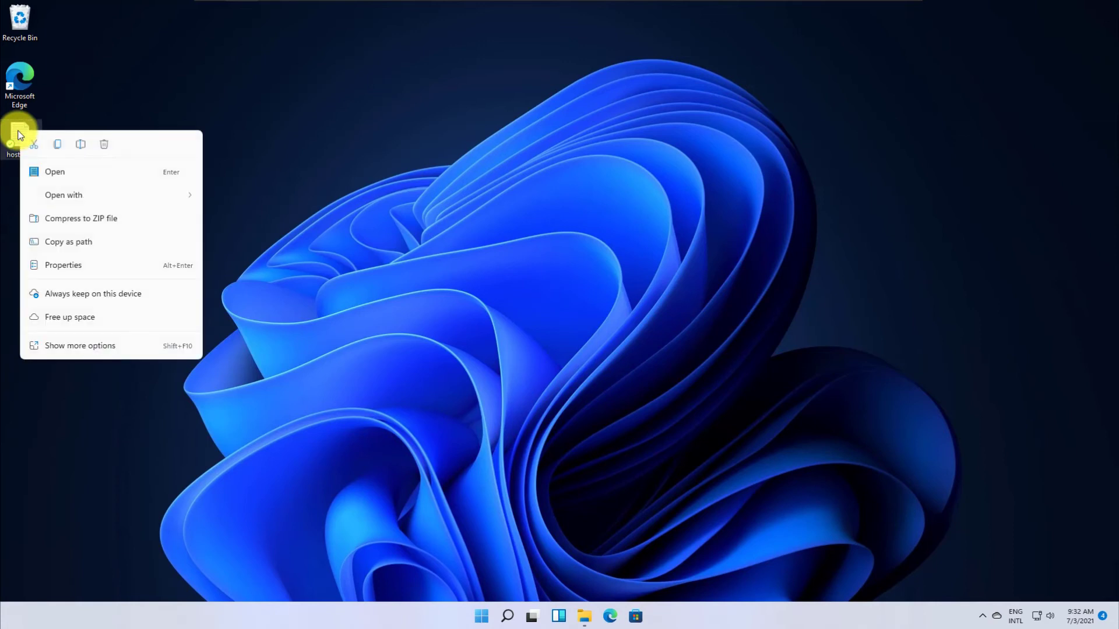
click(82, 346)
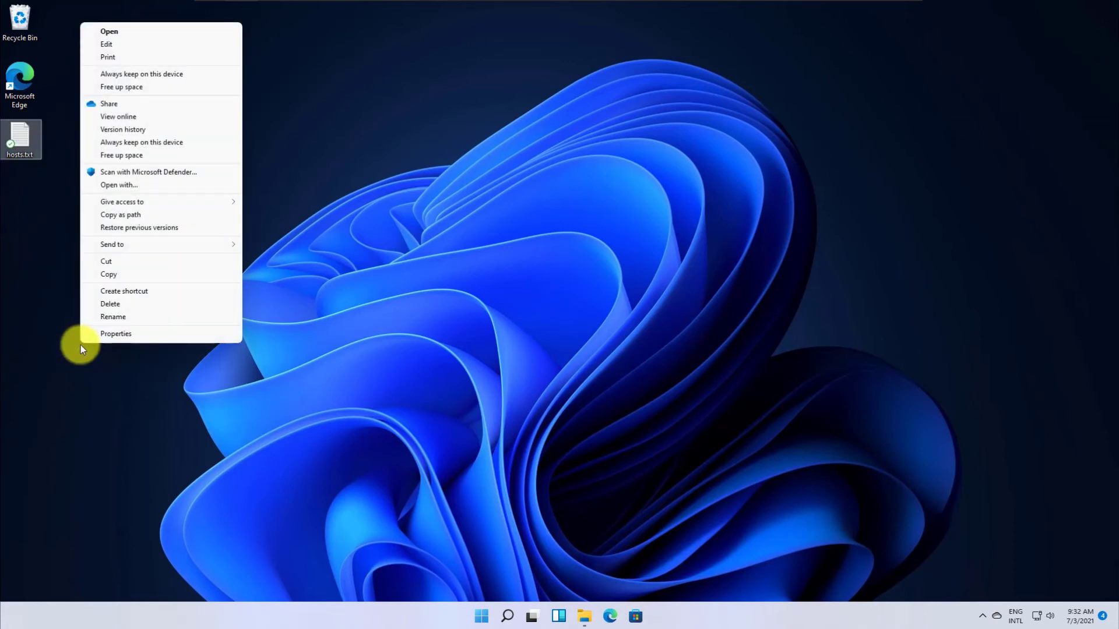
click(117, 318)
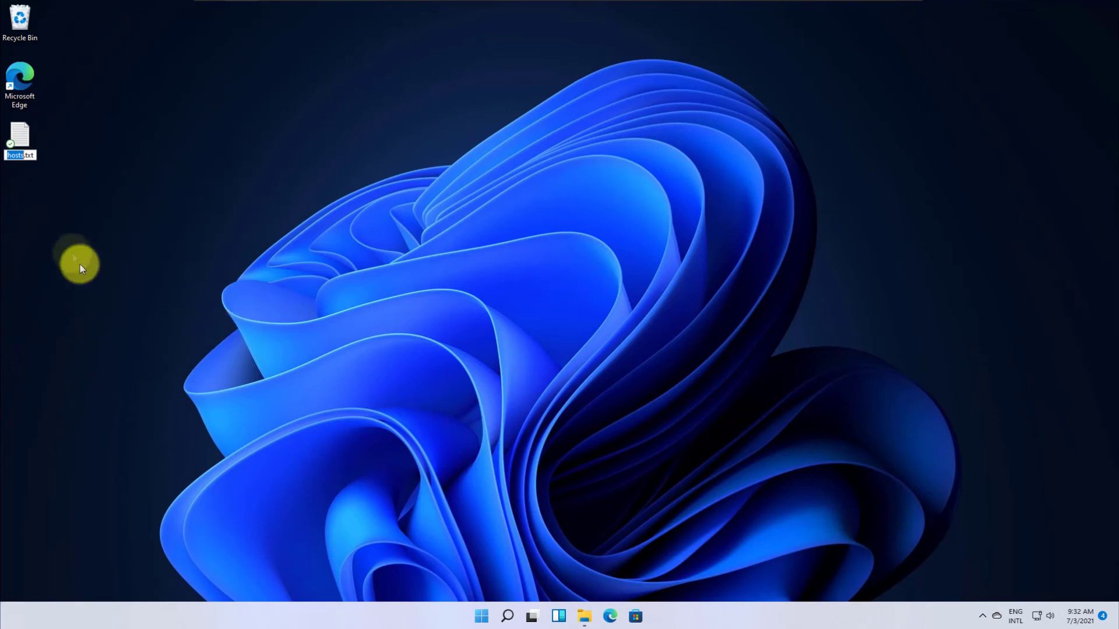
click(34, 156)
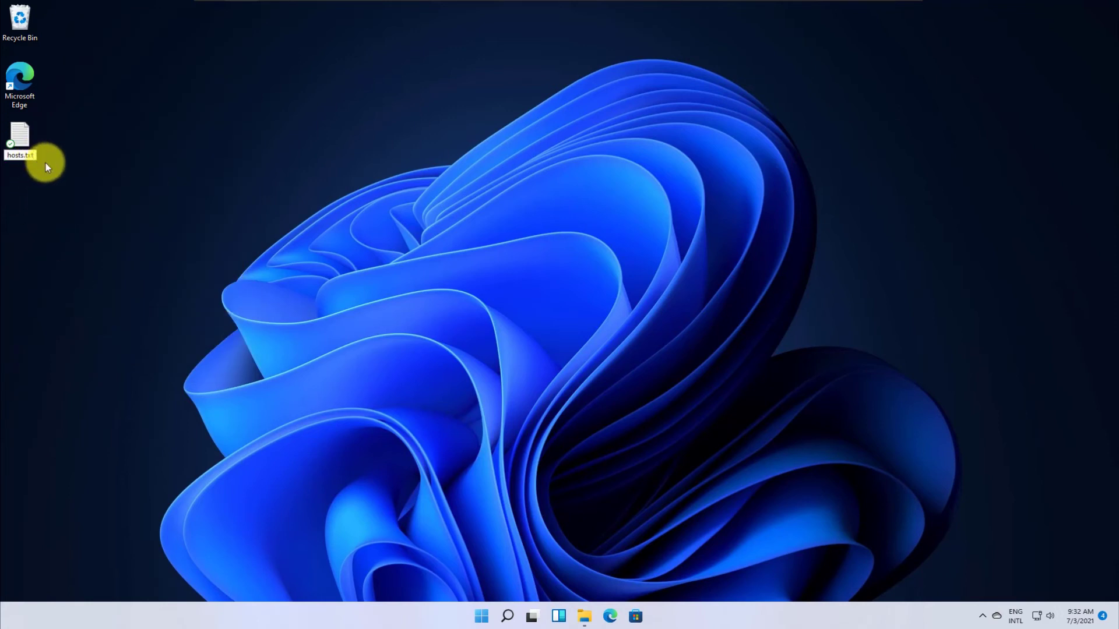
key(BackSpace)
key(BackSpace)
key(BackSpace)
key(BackSpace)
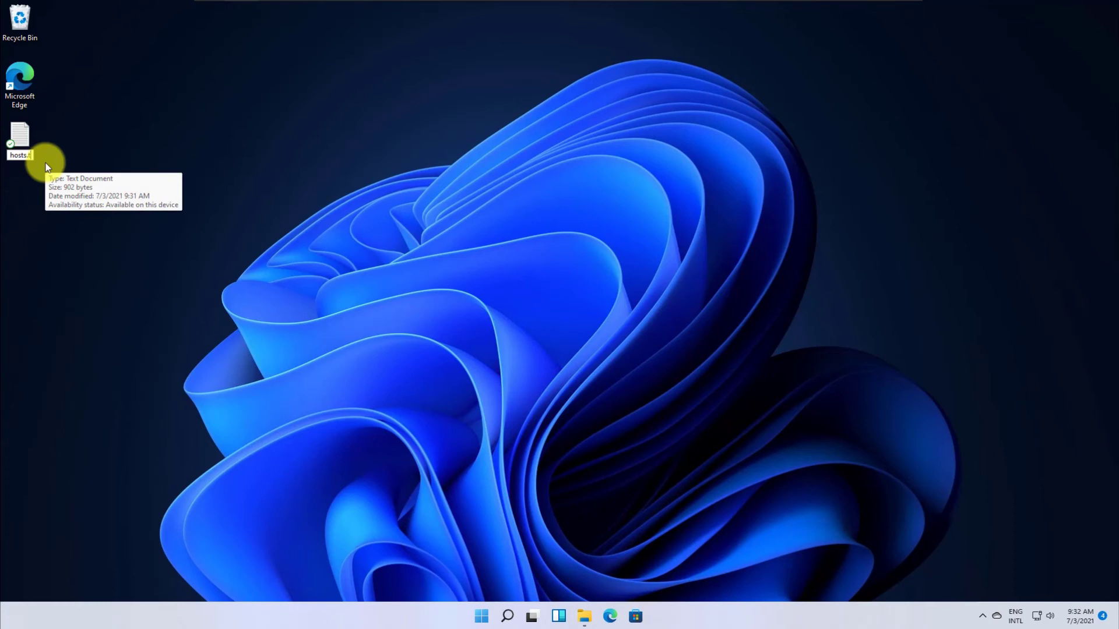
key(Return)
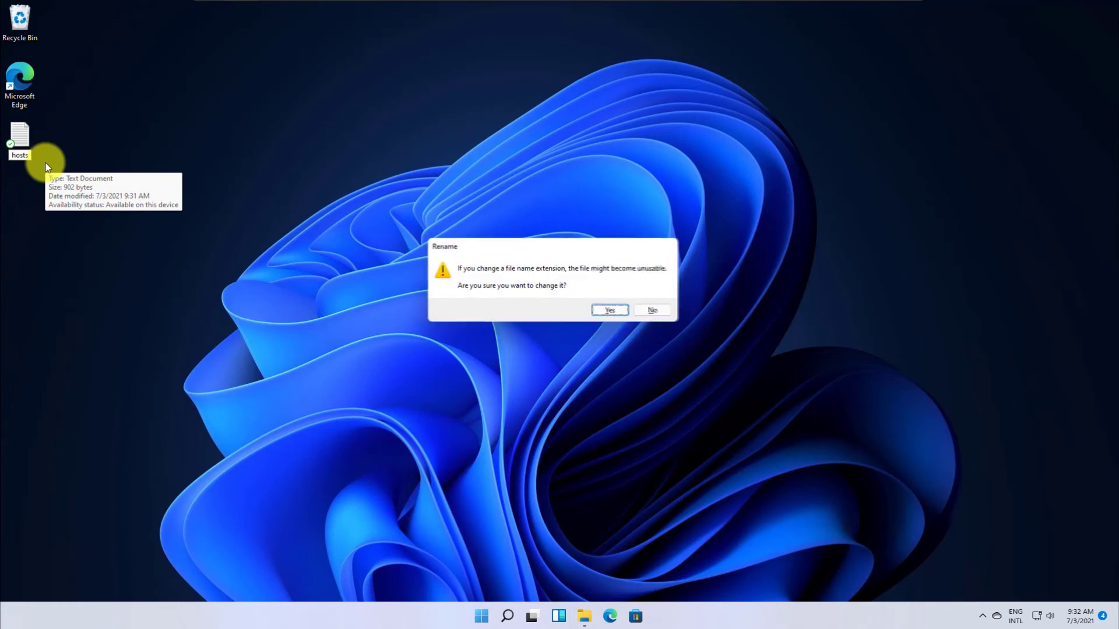
click(612, 311)
Copy the desktop hosts file into the etc folder, replacing the existing file with administrator permission, and minimize the folder window.
right_click(21, 137)
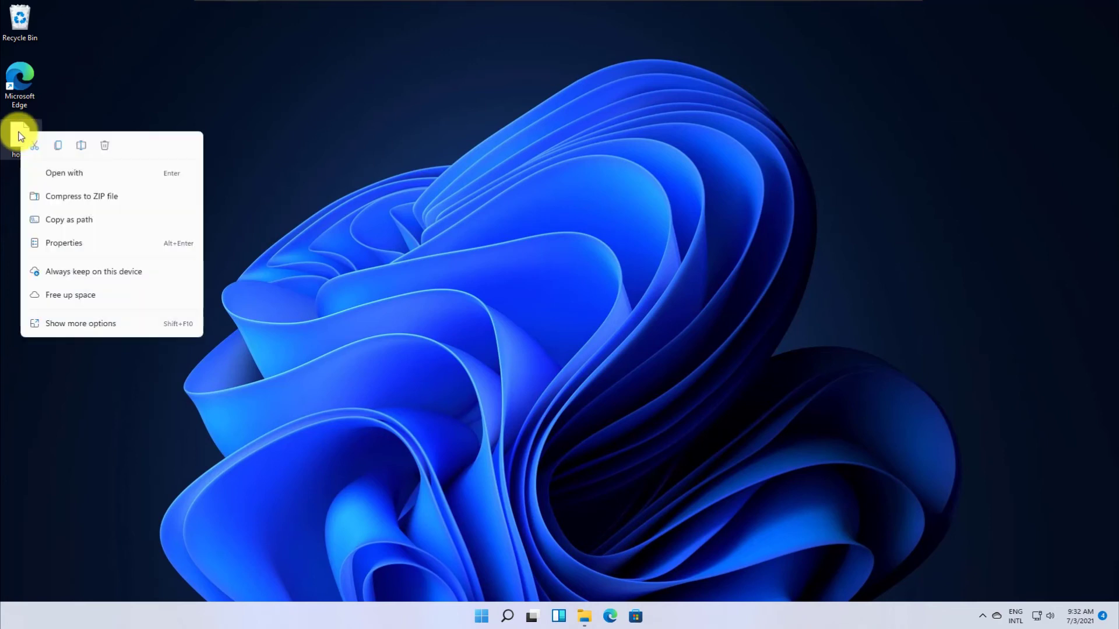
click(56, 146)
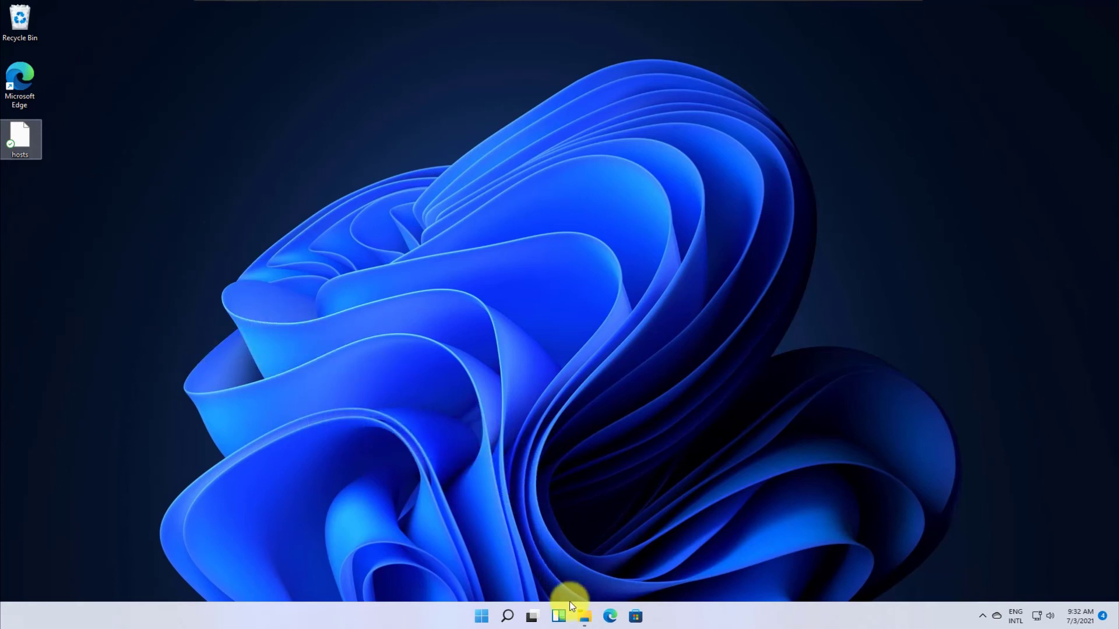
mouse_move(587, 623)
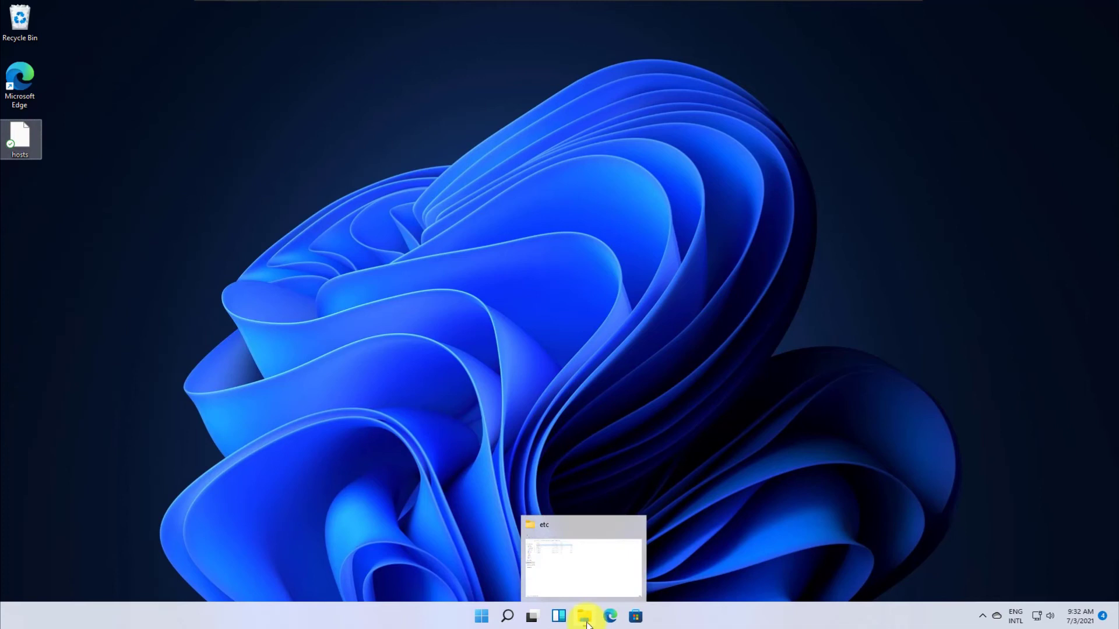
click(575, 567)
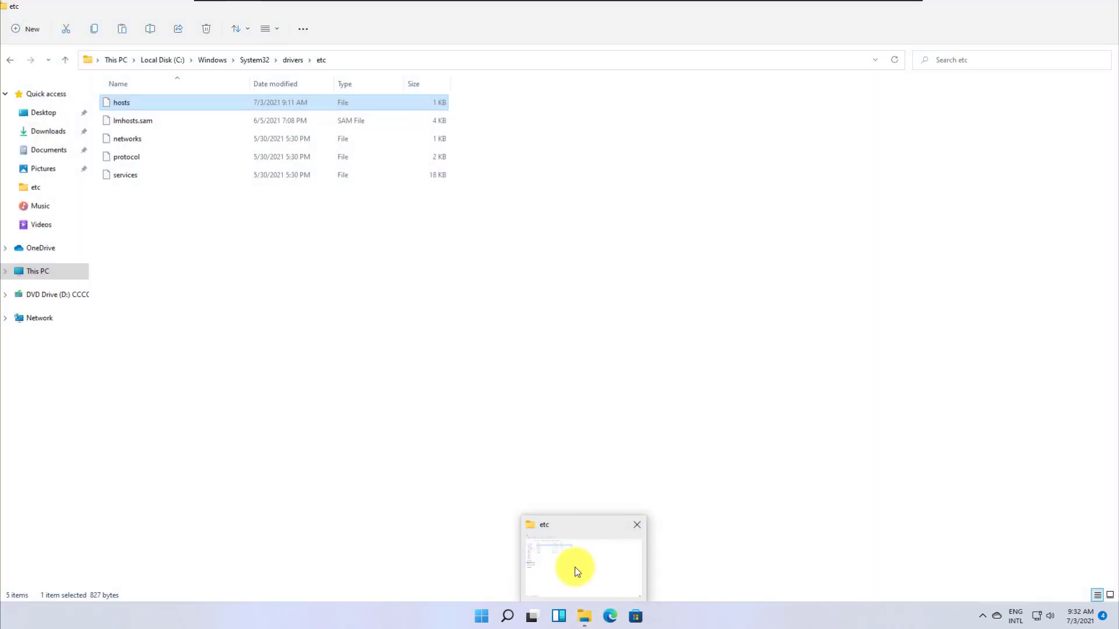
click(187, 229)
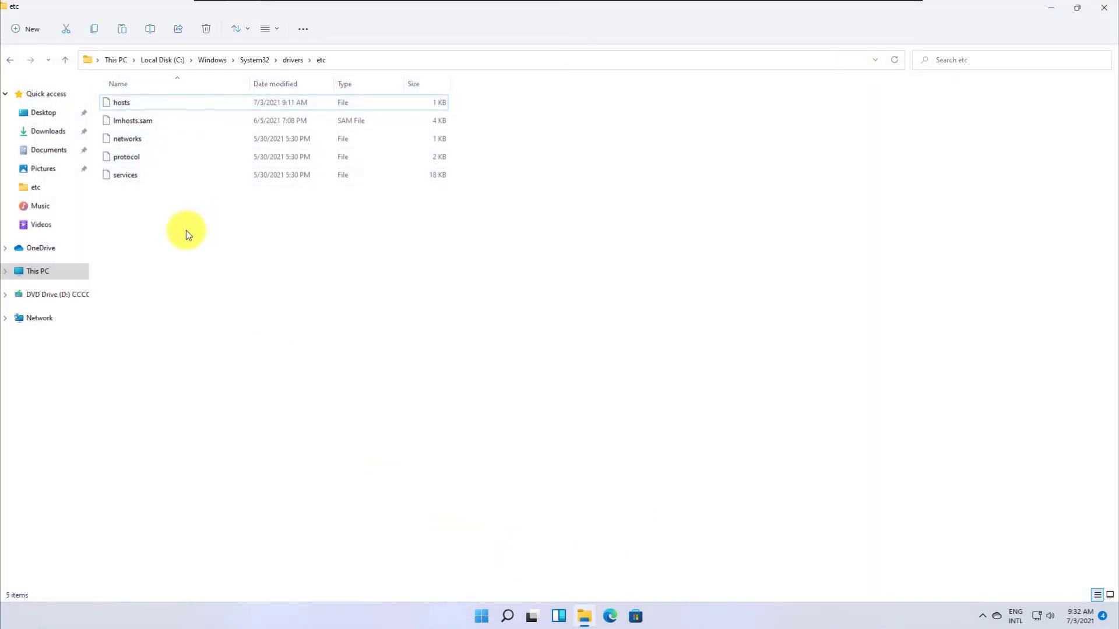
right_click(173, 227)
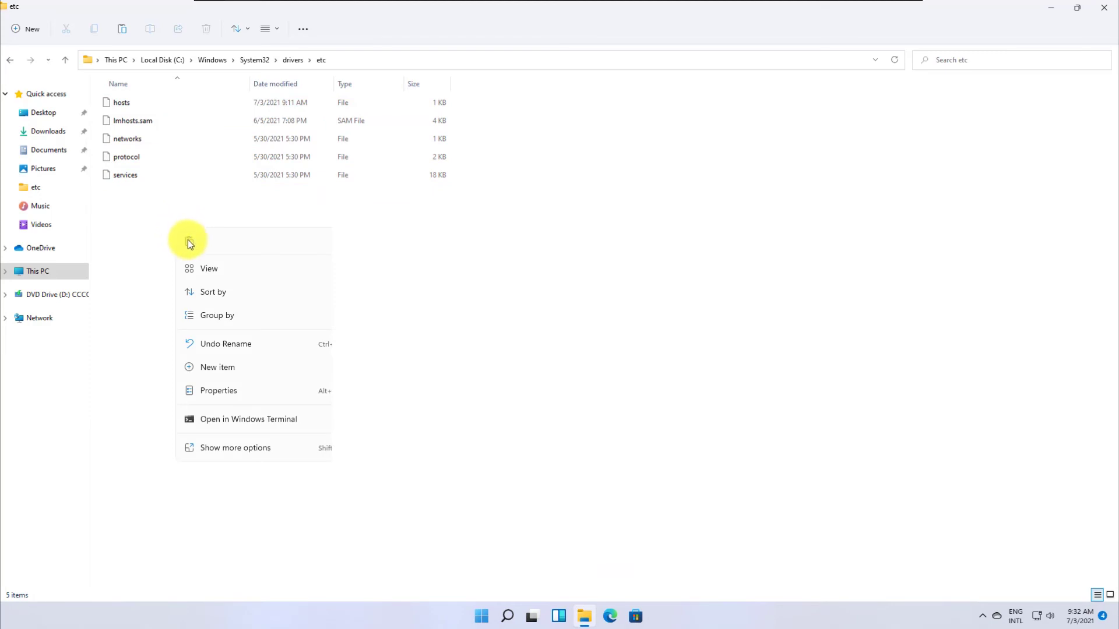
click(189, 242)
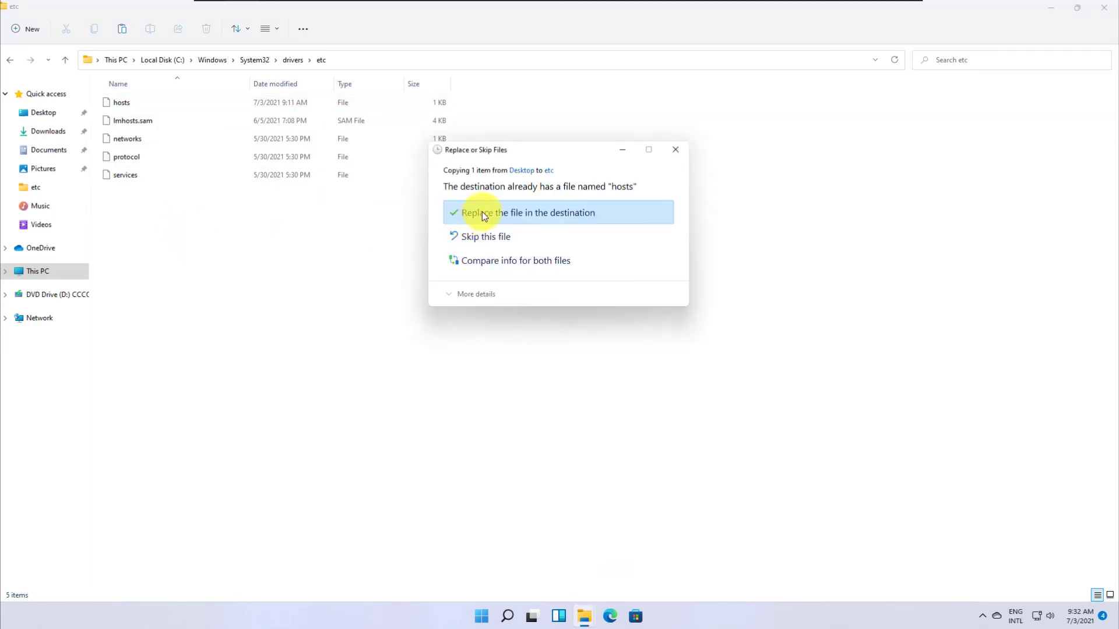
click(483, 215)
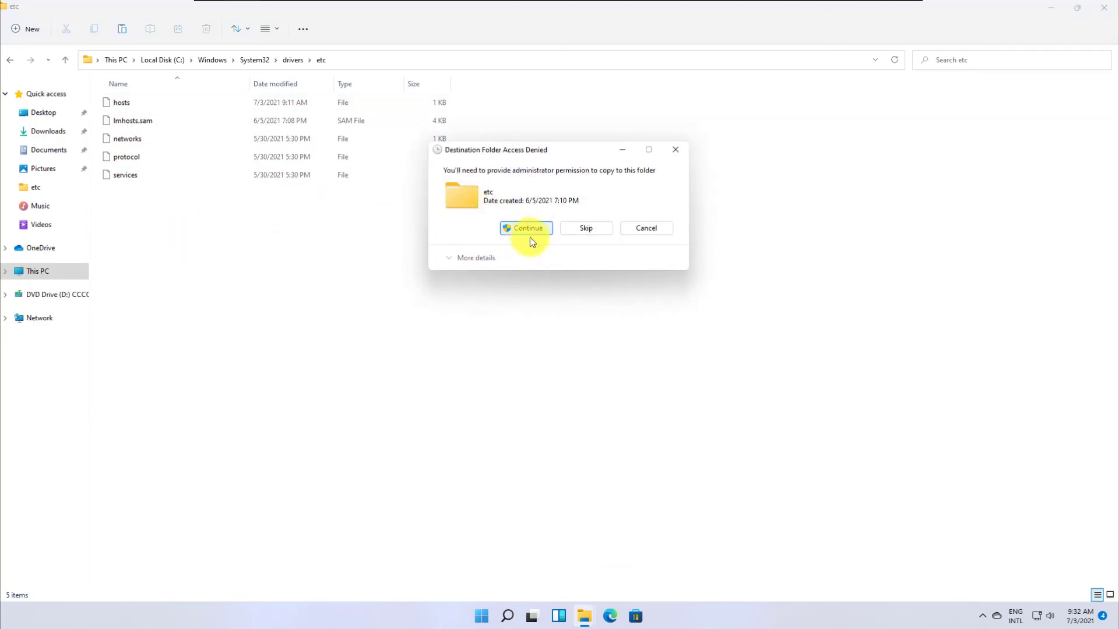
click(533, 229)
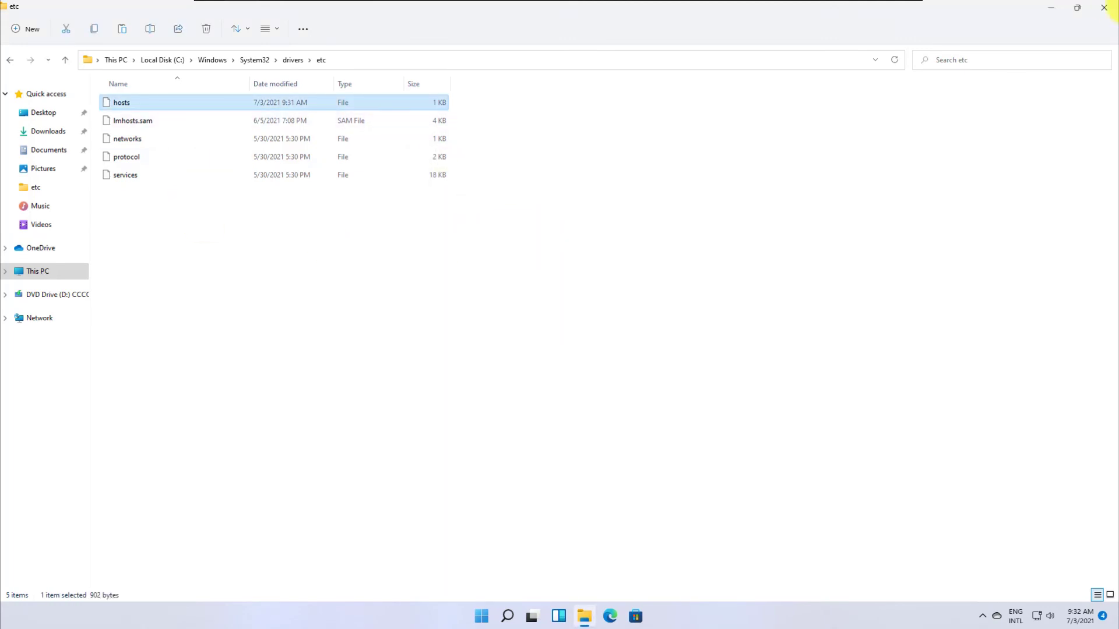
click(1052, 8)
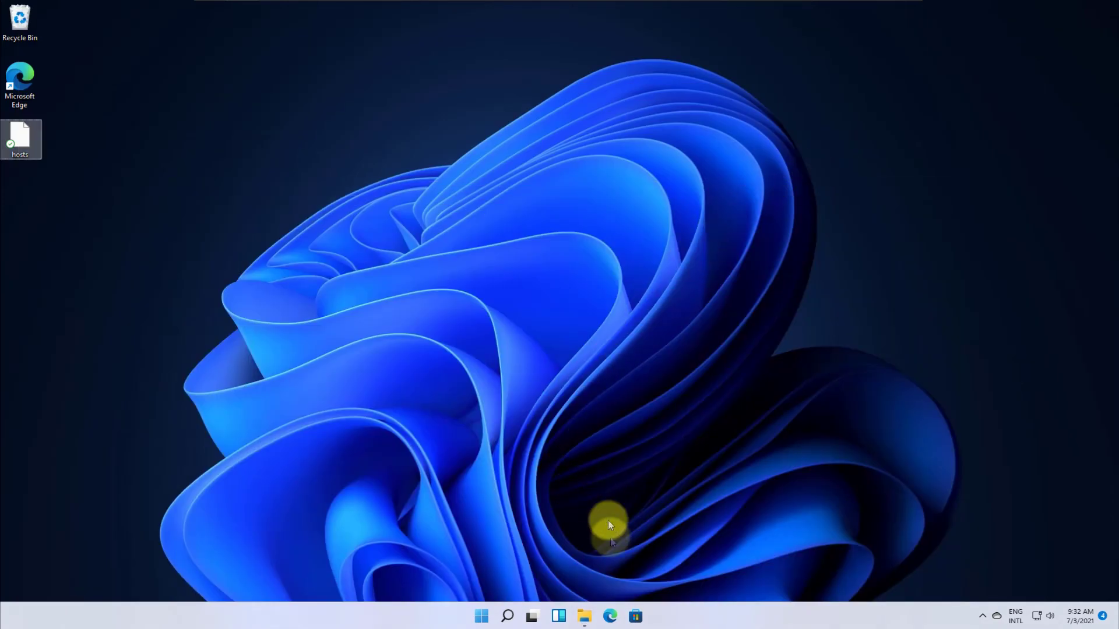
Switch to Microsoft Edge and load facebook.com to test whether the site is blocked.
click(610, 616)
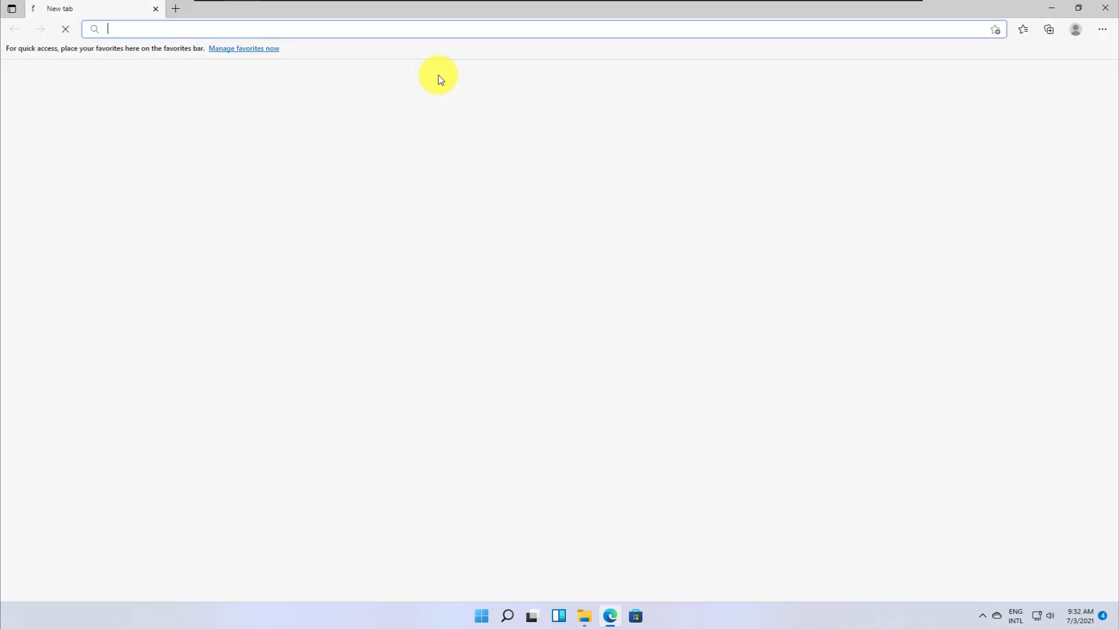
click(424, 33)
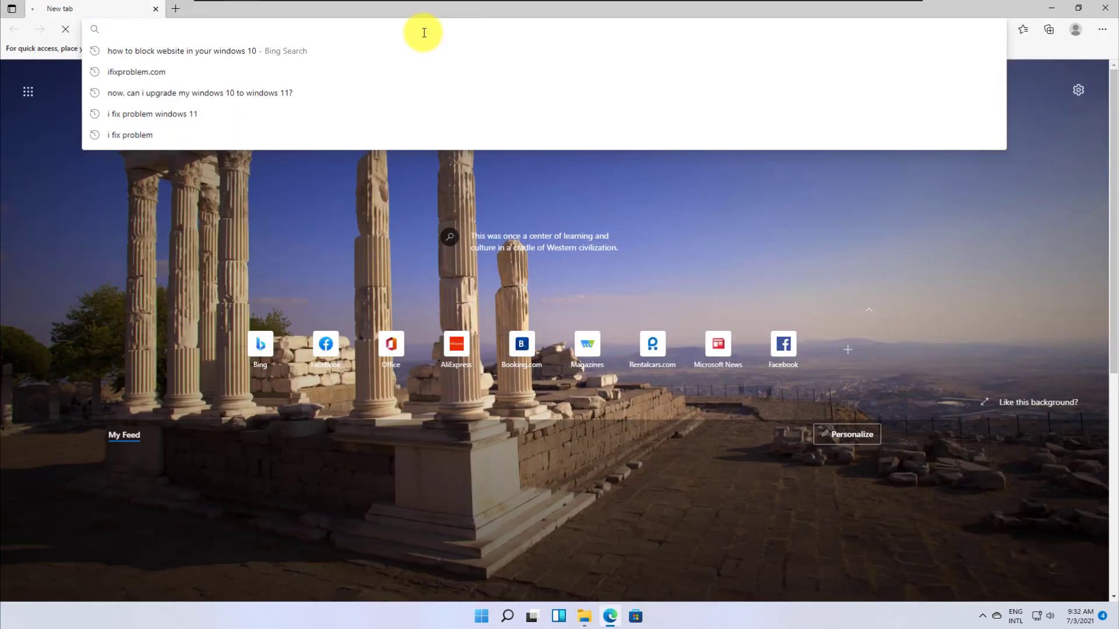
text(facebook)
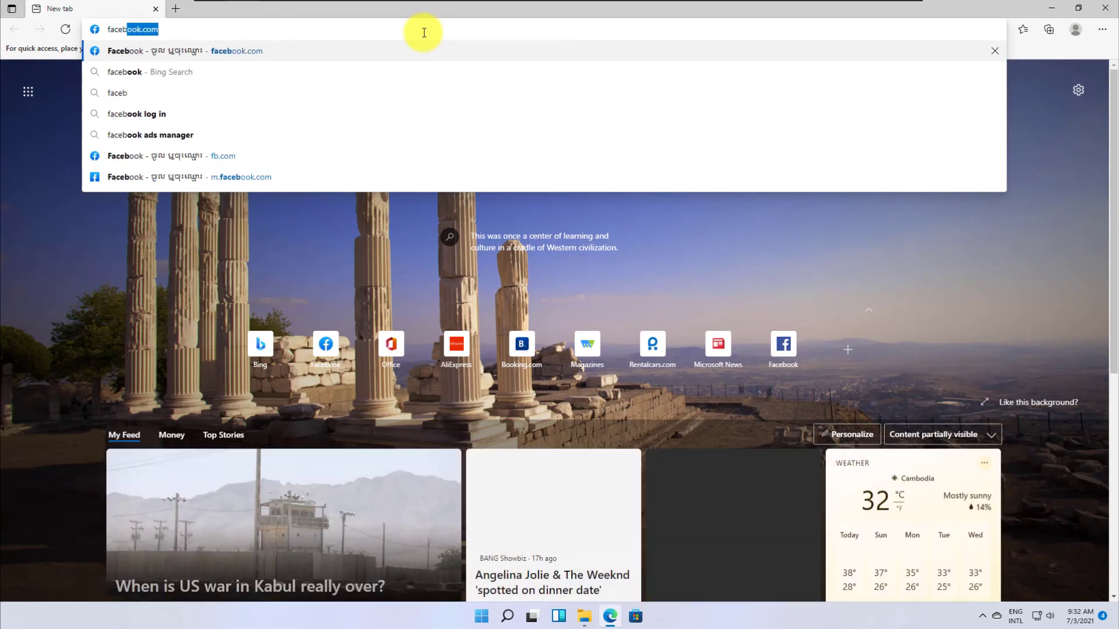
text(.com)
key(Return)
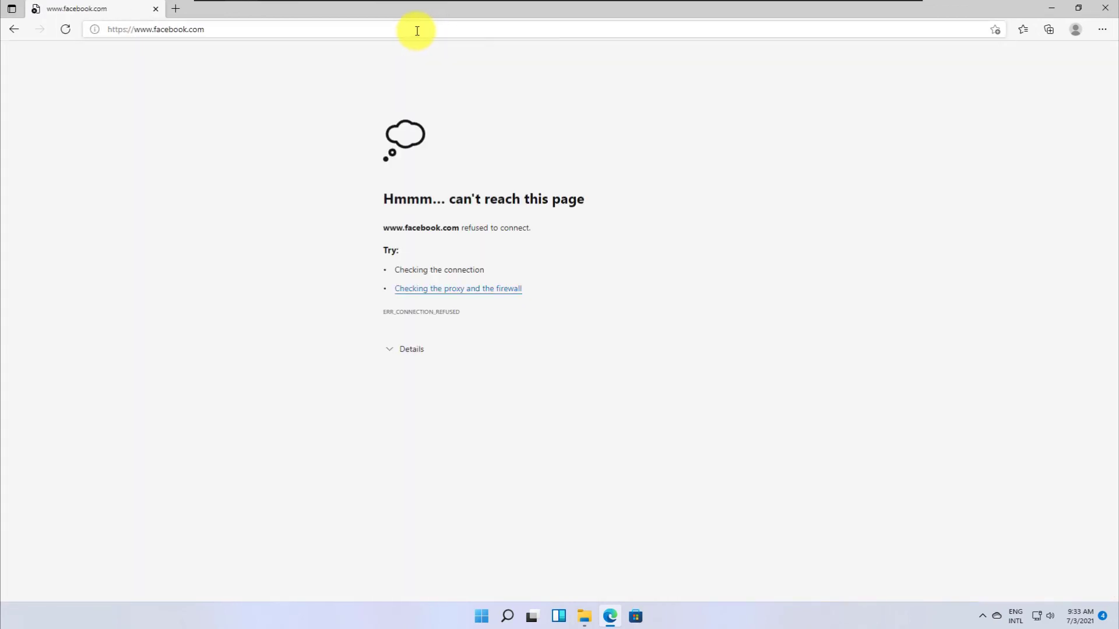
Load fb.com in the same browser tab to test its hosts file entry.
click(242, 26)
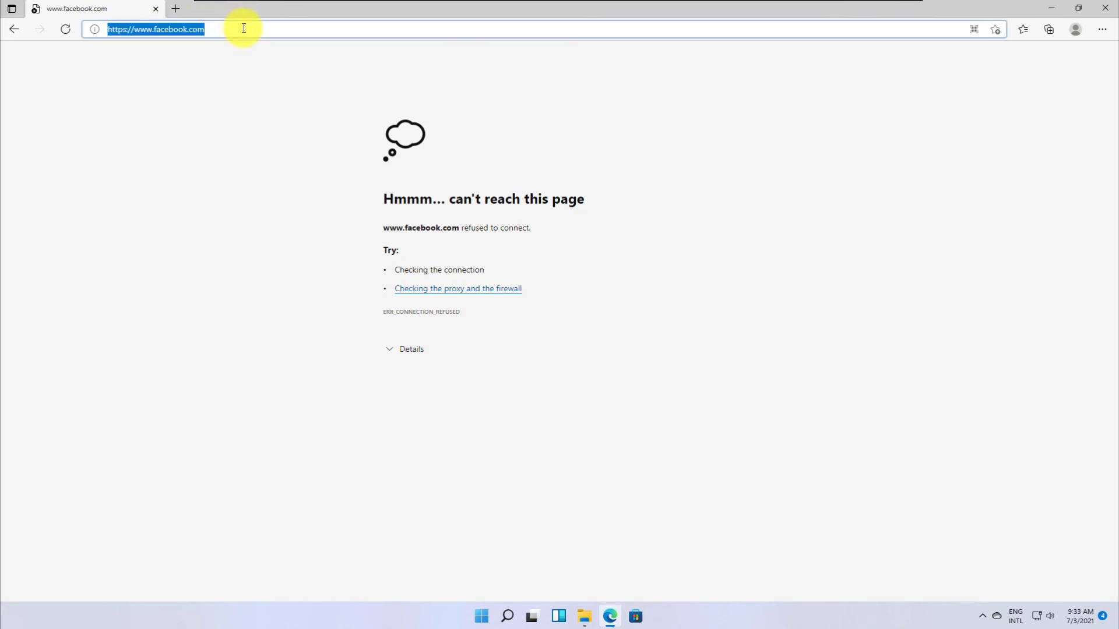
text(fb)
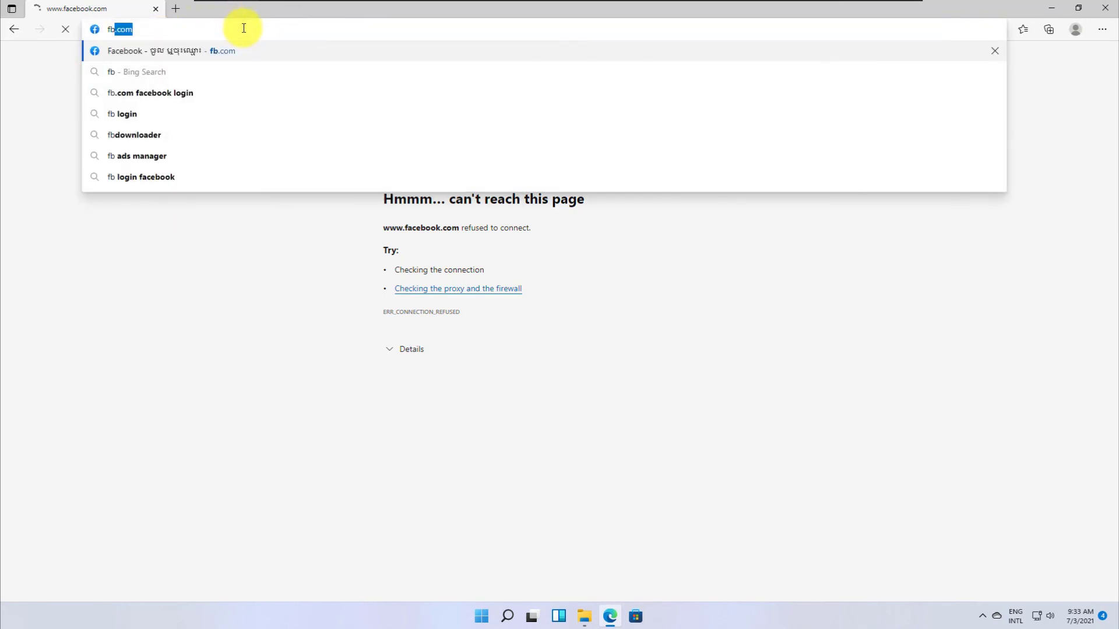
key(Return)
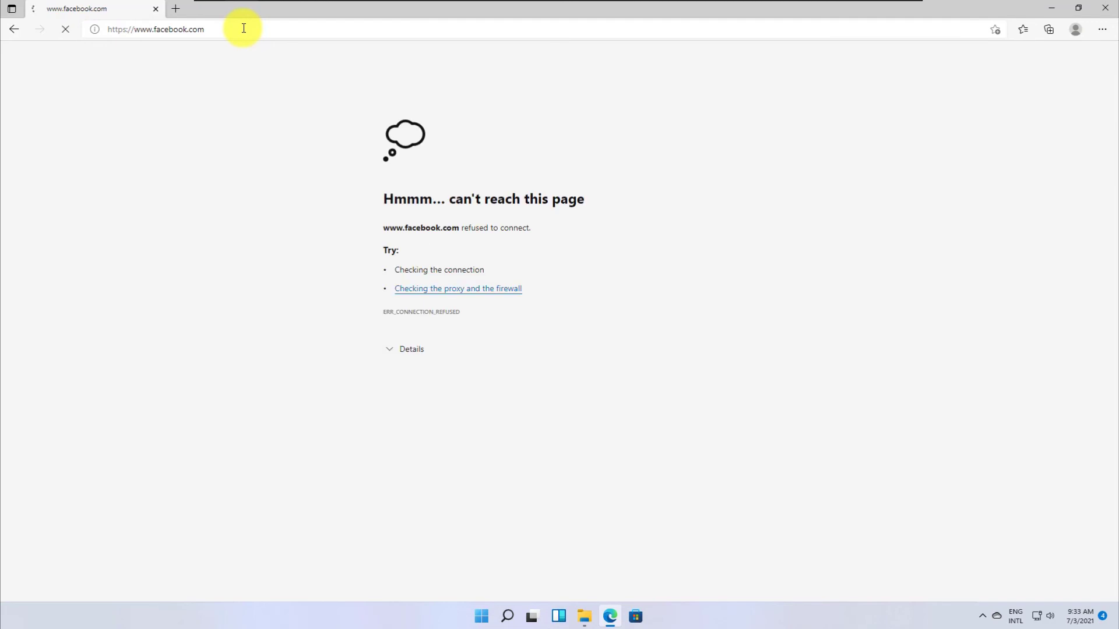
Load m.facebook.com to test the block on the mobile address, and close the browser.
click(244, 28)
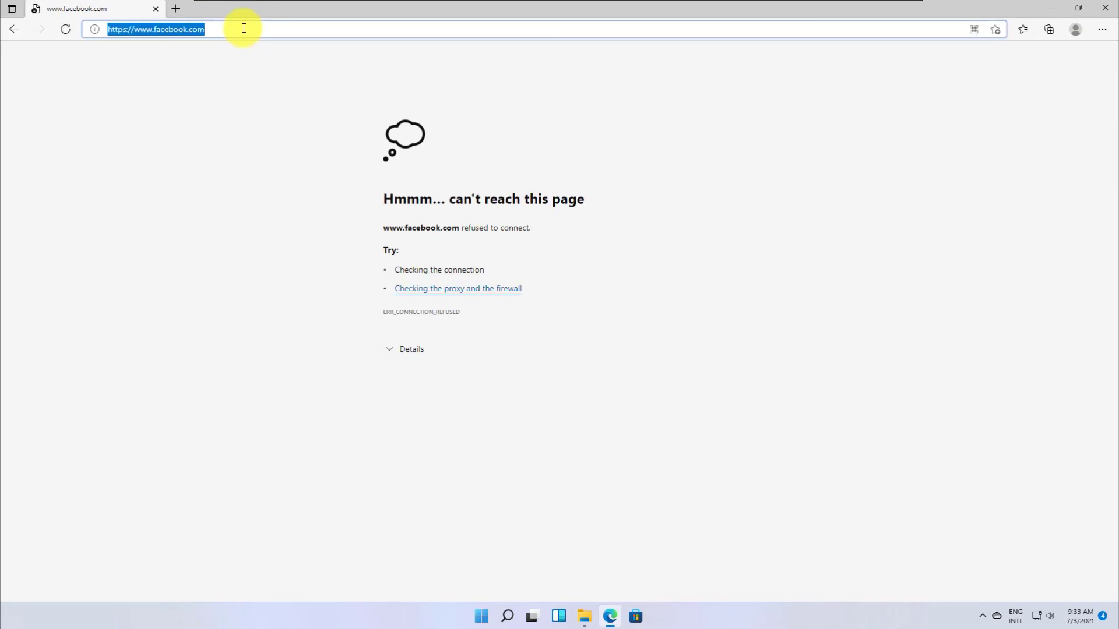
text(m.facebook.)
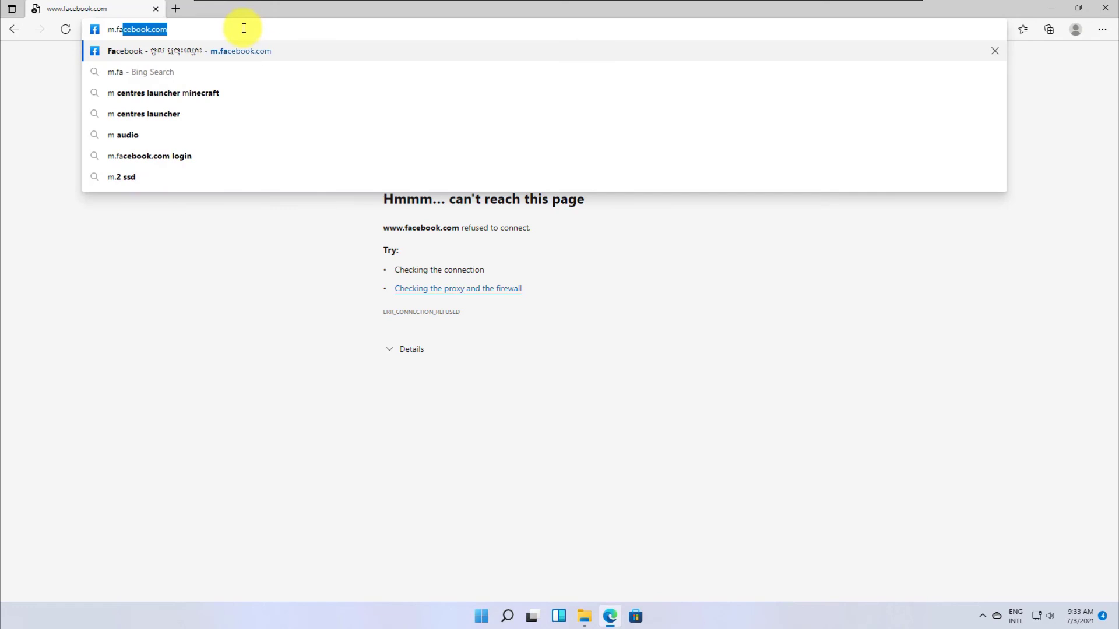
text(com)
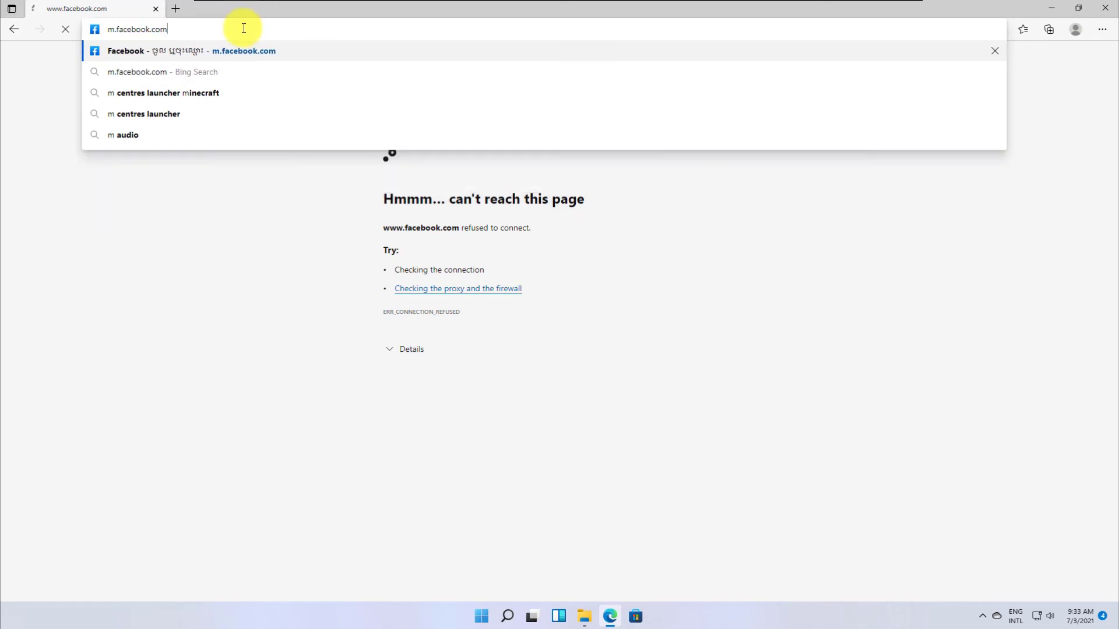
key(Return)
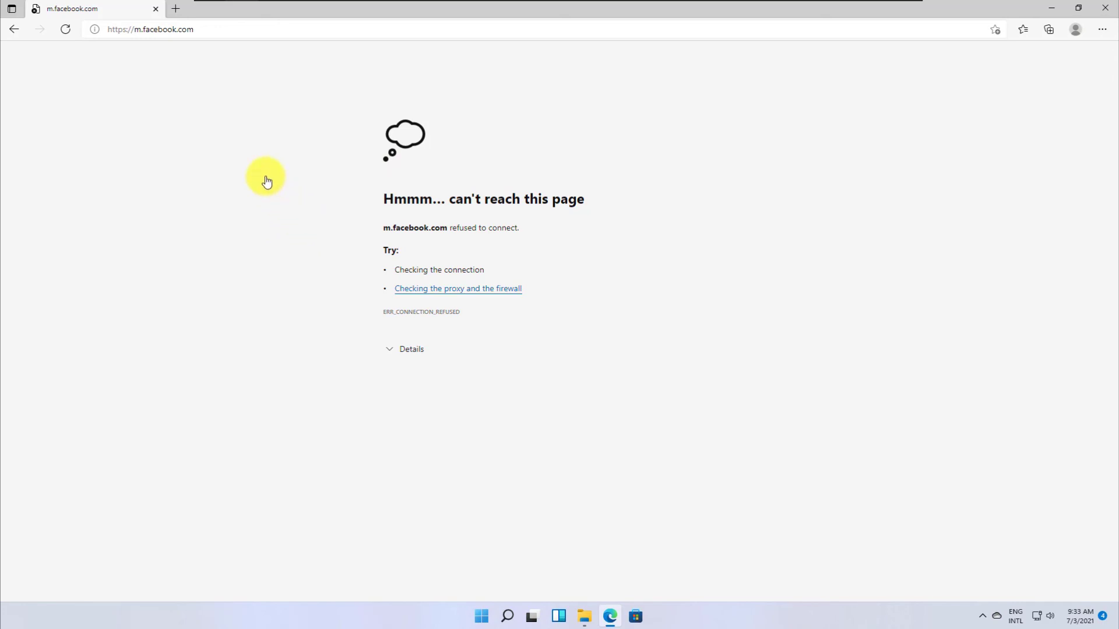
click(1107, 8)
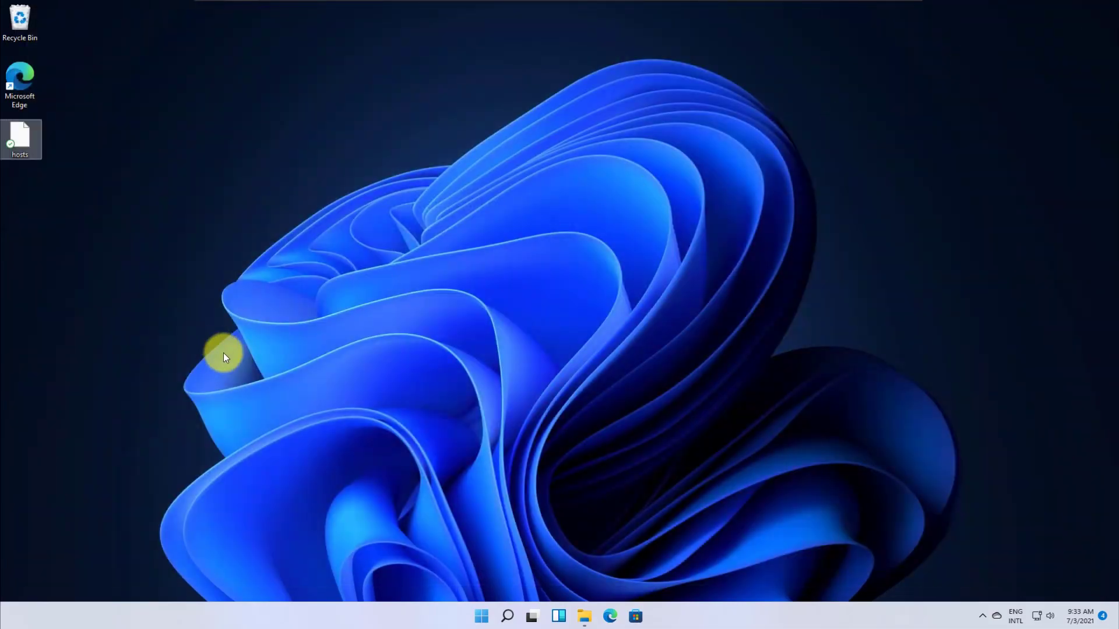